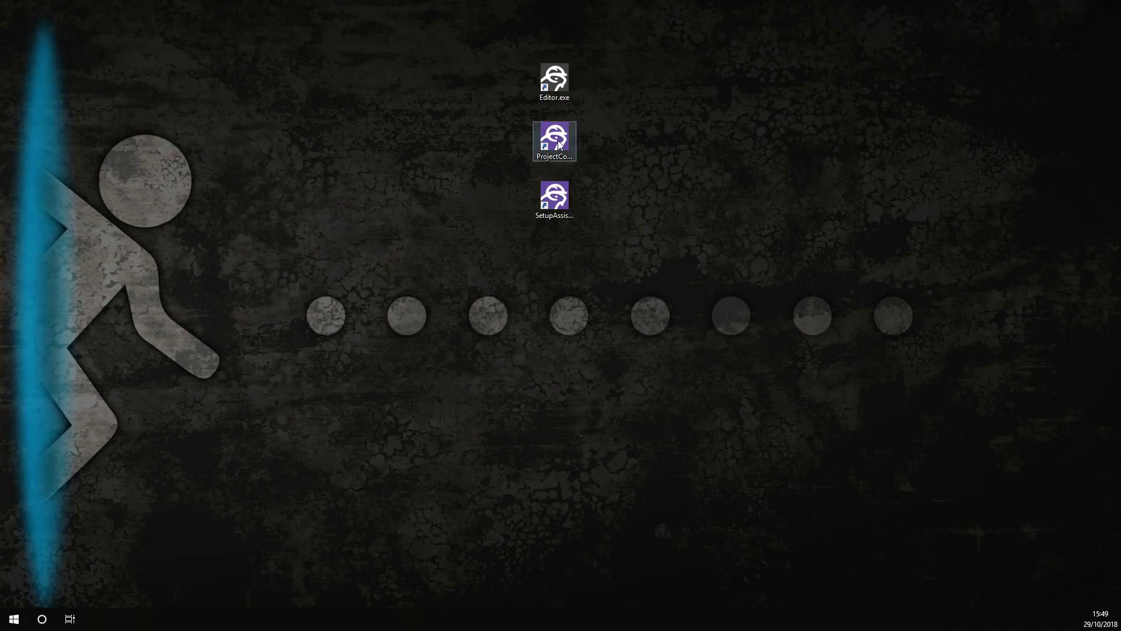
Step: Launch ProjectConfigurator.exe from the desktop and wait for the project list to load
double_click(558, 141)
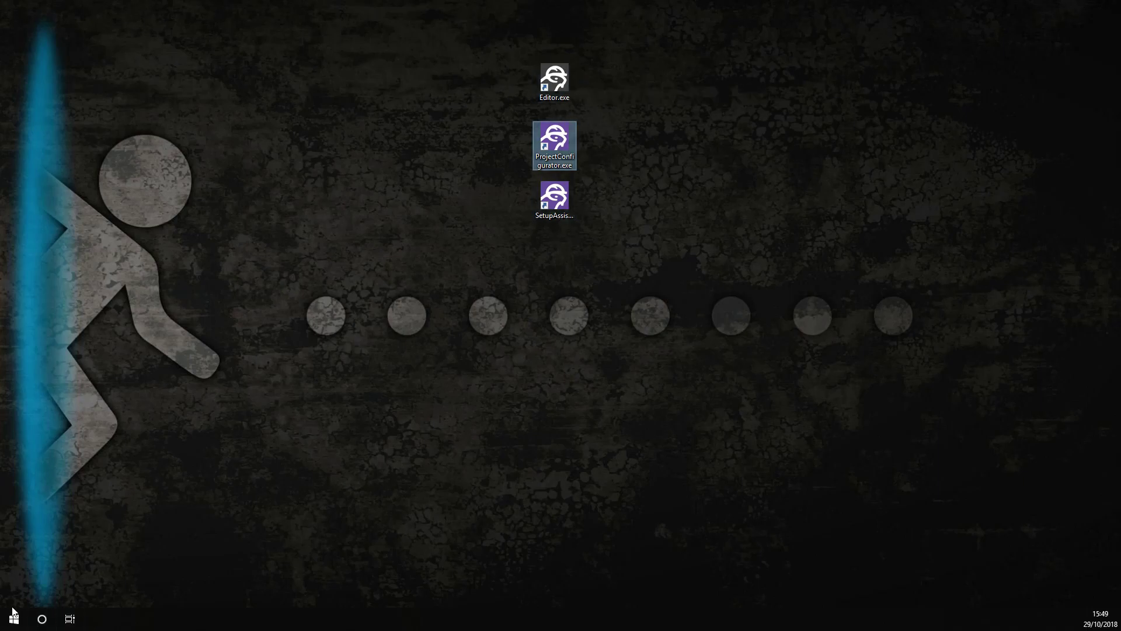
key(Return)
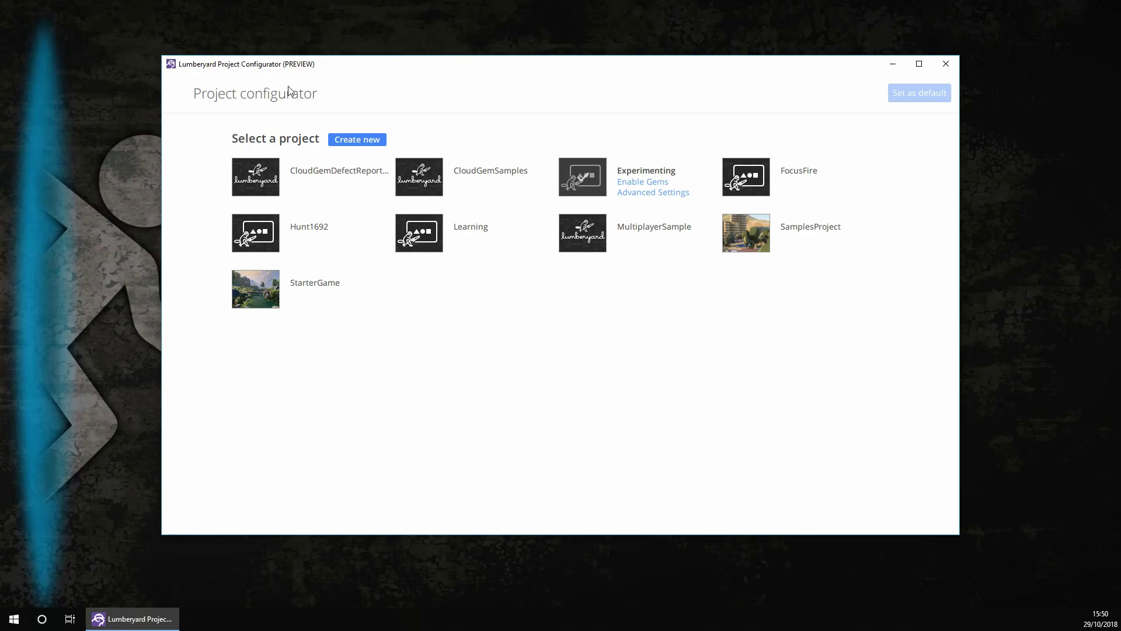
Step: Create a new project named 'RPG' and let it finish building
click(362, 132)
click(363, 145)
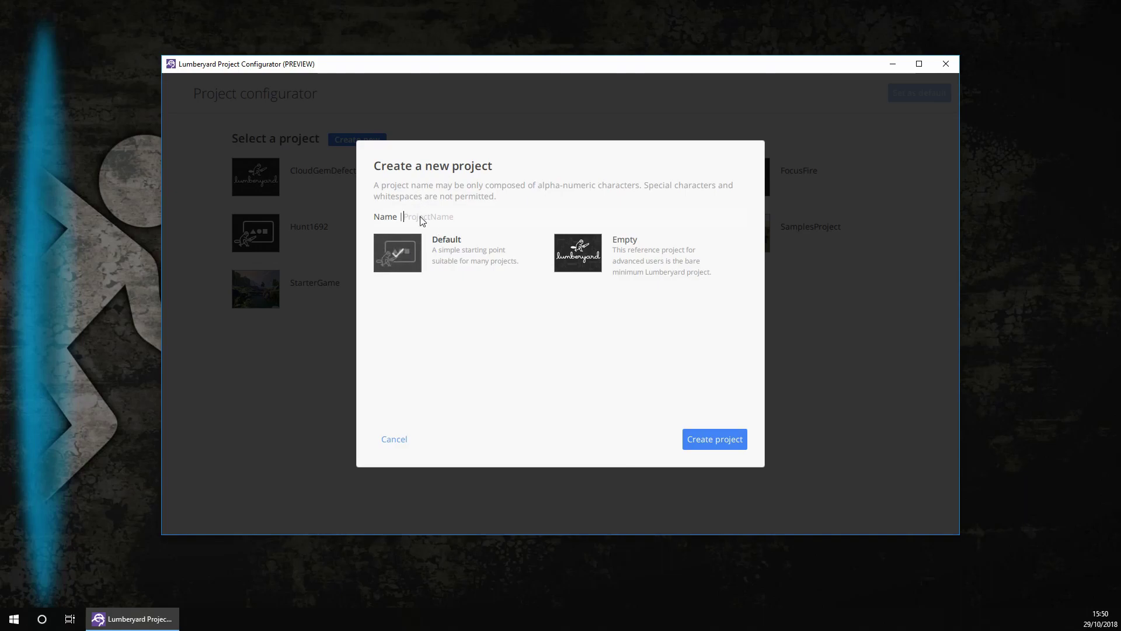
text(RPG)
click(717, 439)
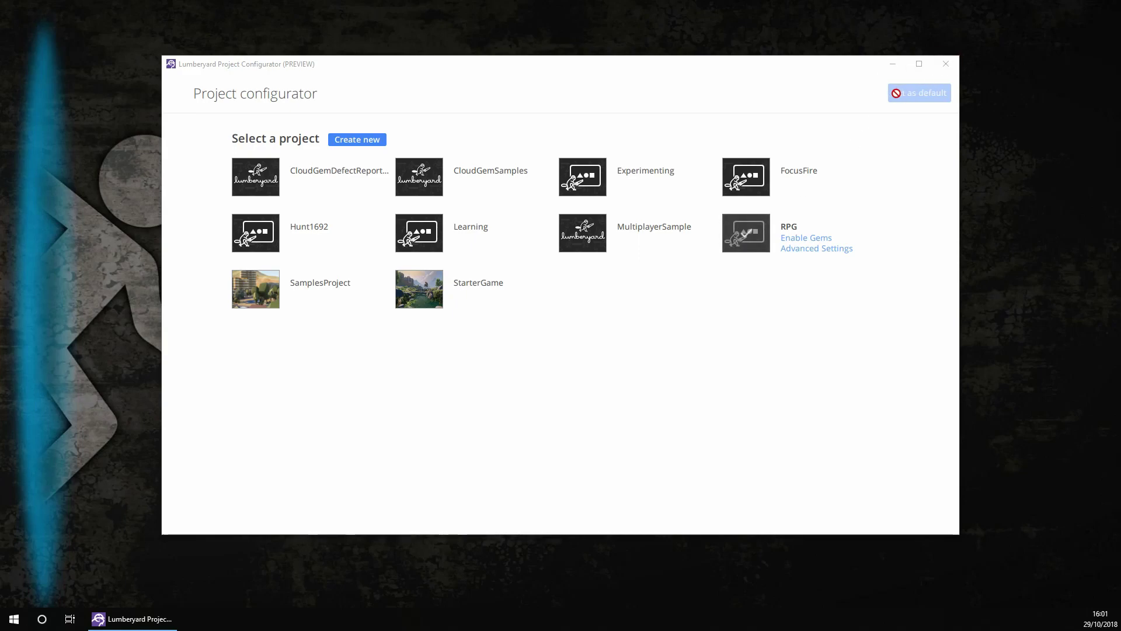
Step: Select the RPG project tile and set it as the default project
click(772, 173)
click(943, 93)
click(759, 233)
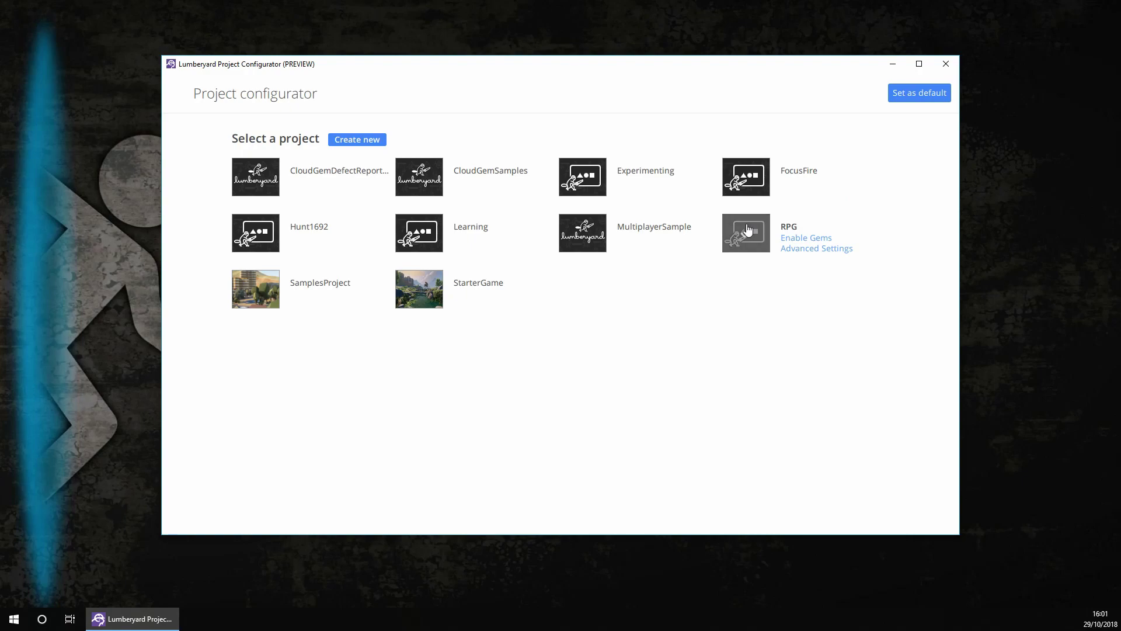
click(921, 90)
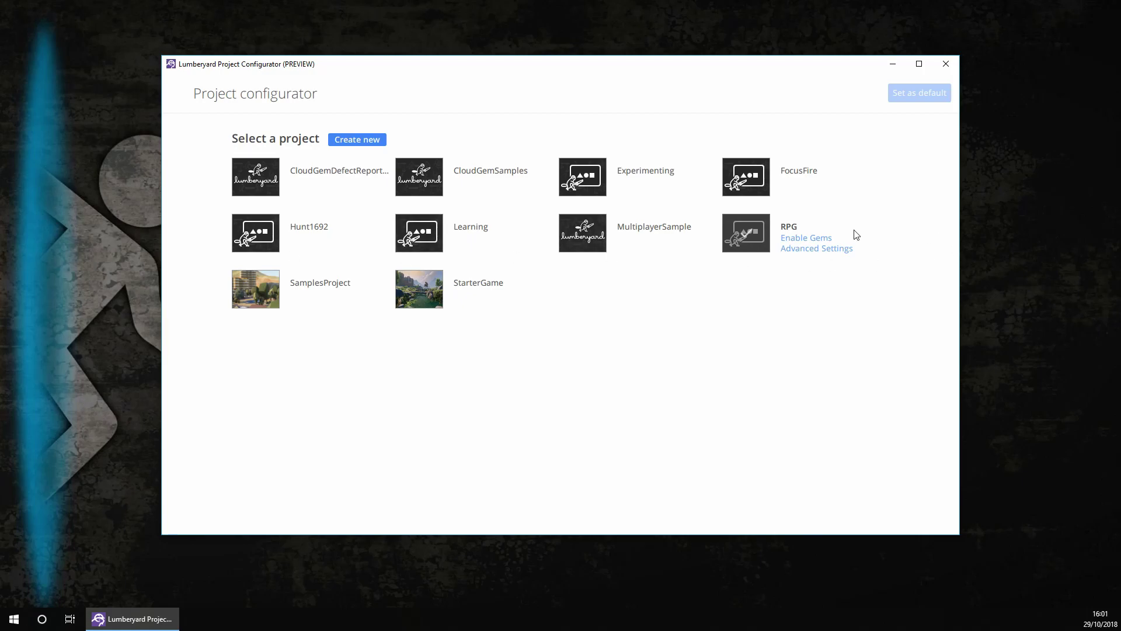
Step: Open the RPG project's Gems list and scroll through the installed gems
click(824, 239)
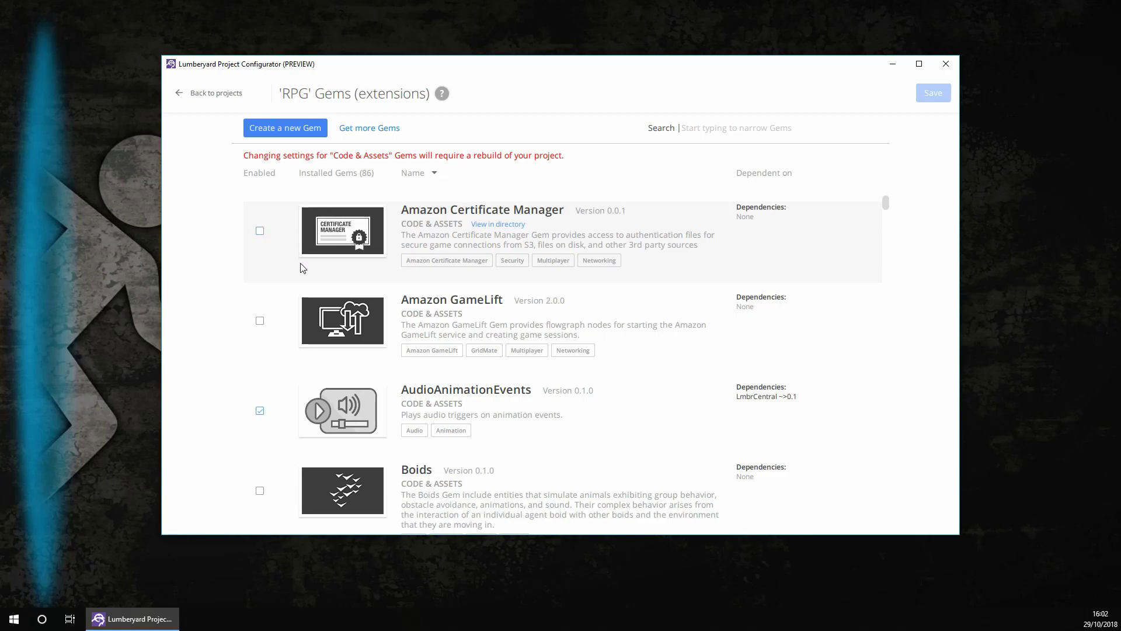
scroll(350, 281, down, 2)
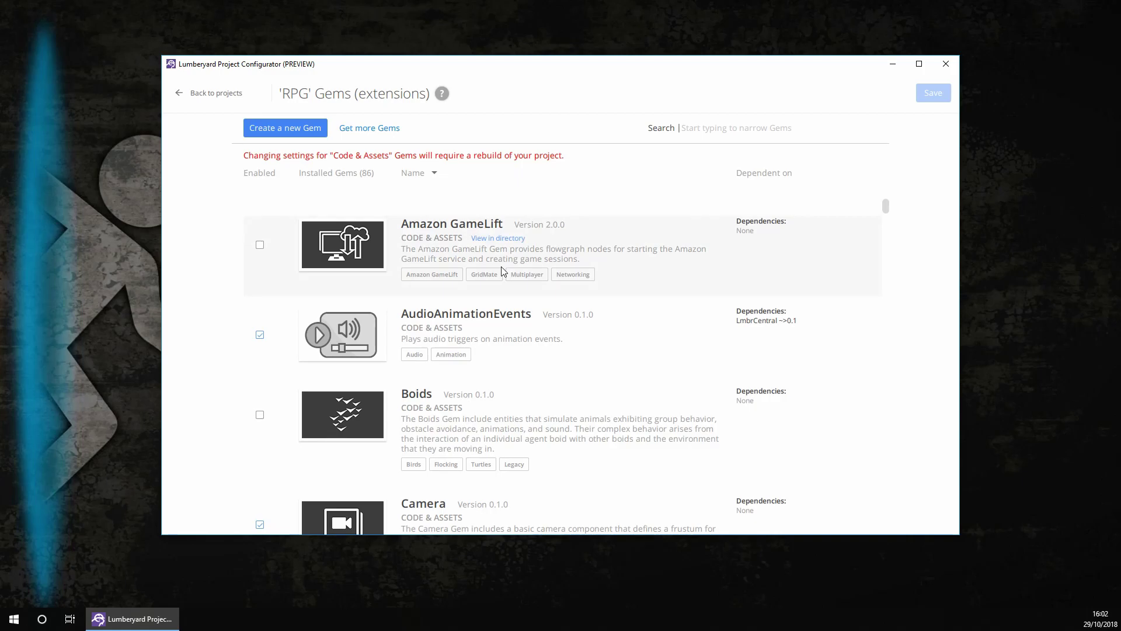
scroll(502, 271, down, 2)
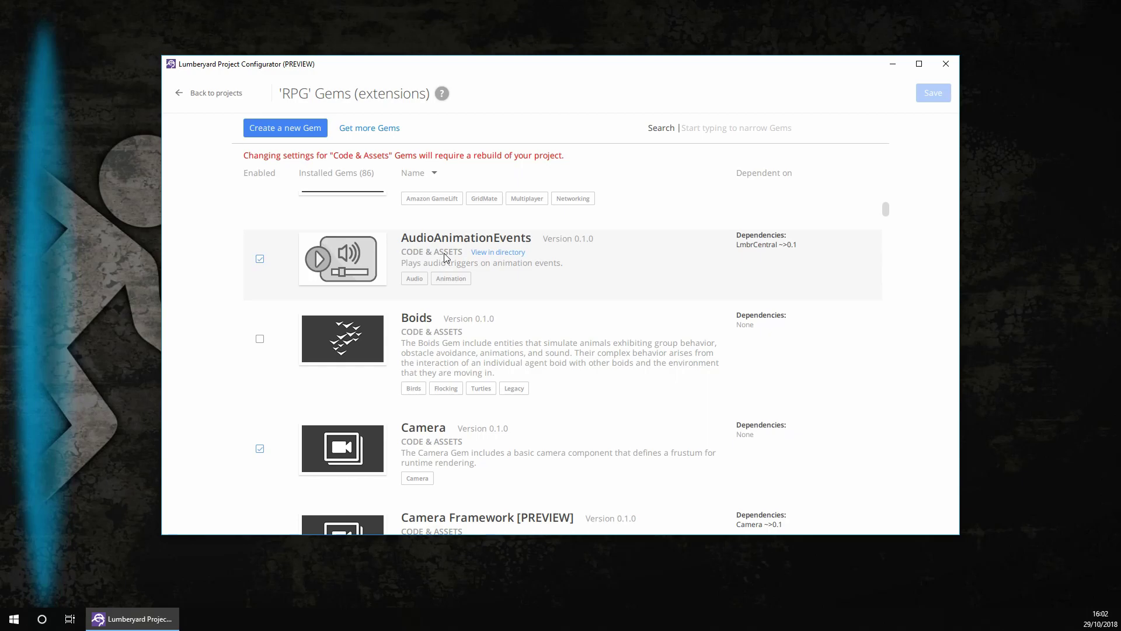
scroll(432, 341, down, 2)
scroll(428, 277, down, 2)
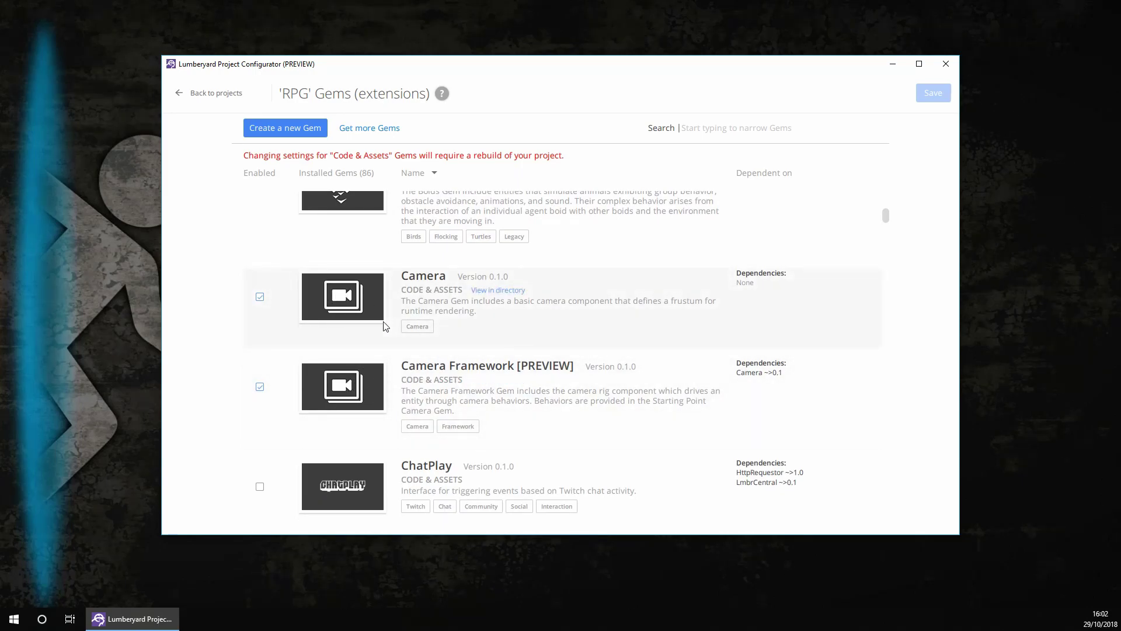
scroll(386, 325, down, 4)
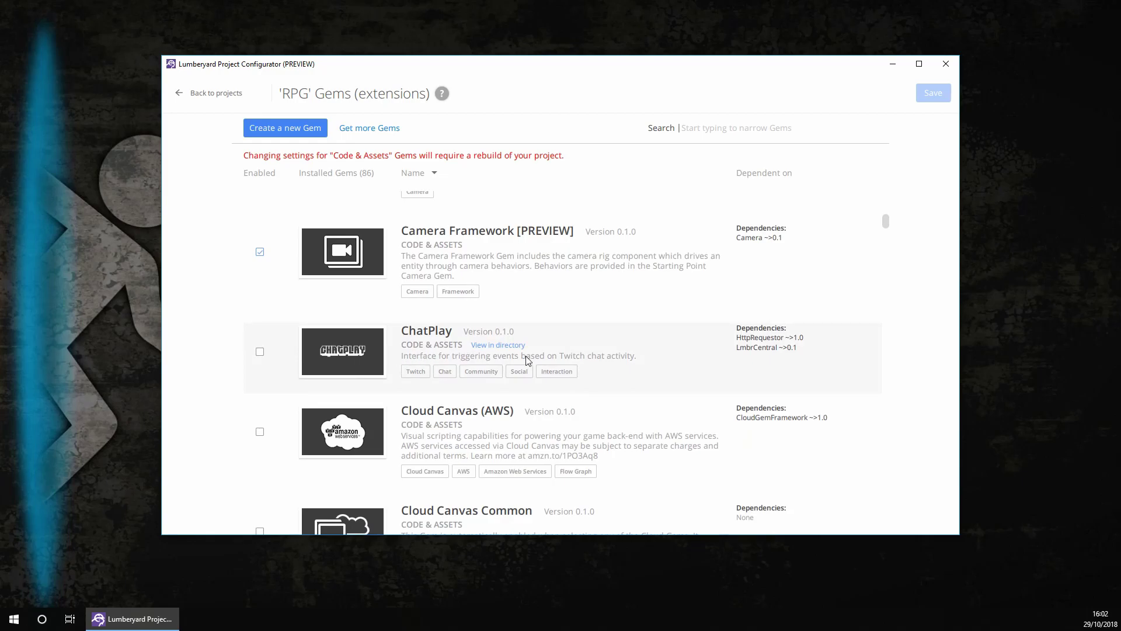
Step: Toggle the ChatPlay gem on and back off, then browse down through the cloud gems
click(259, 351)
click(260, 351)
scroll(355, 386, down, 1)
scroll(355, 383, down, 2)
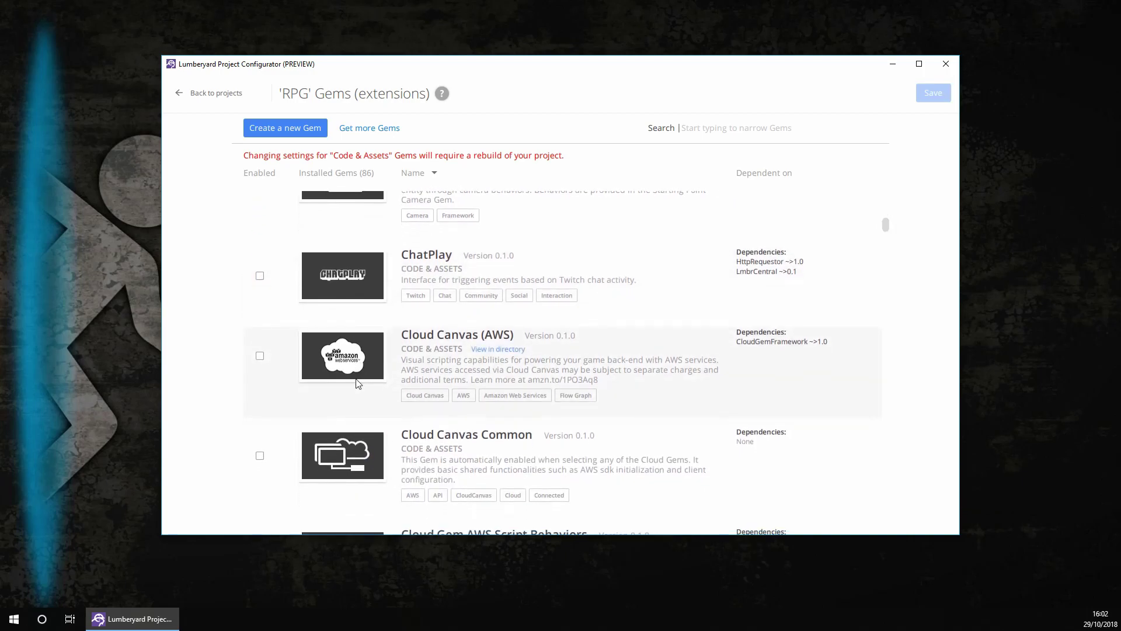
scroll(433, 344, down, 2)
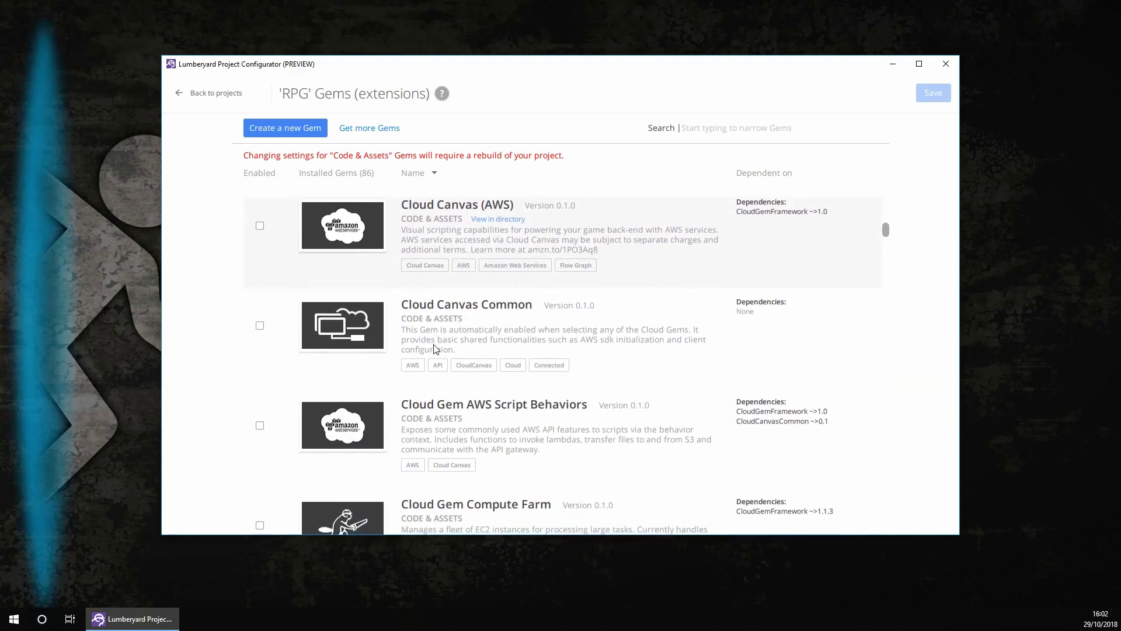
scroll(468, 320, down, 2)
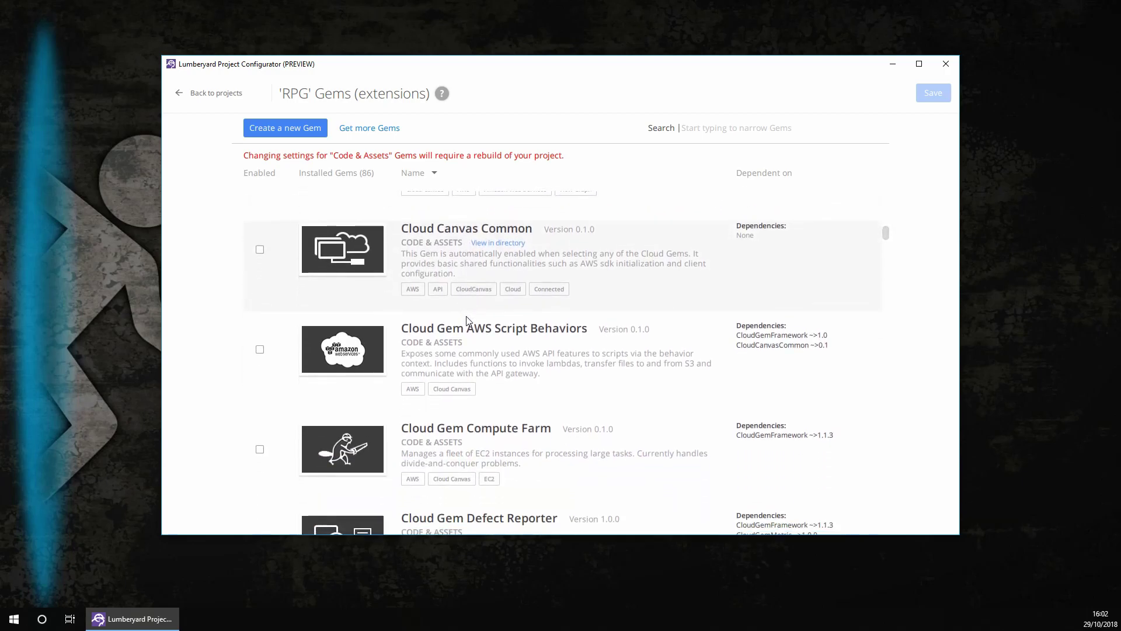
scroll(425, 341, down, 2)
scroll(407, 279, down, 2)
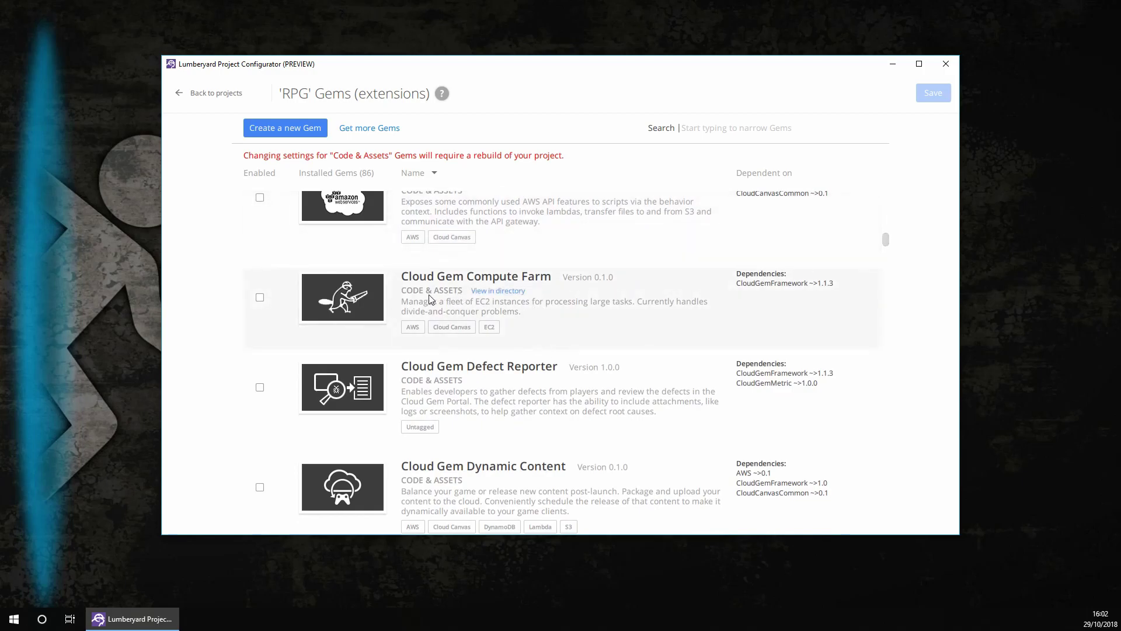
scroll(483, 290, down, 2)
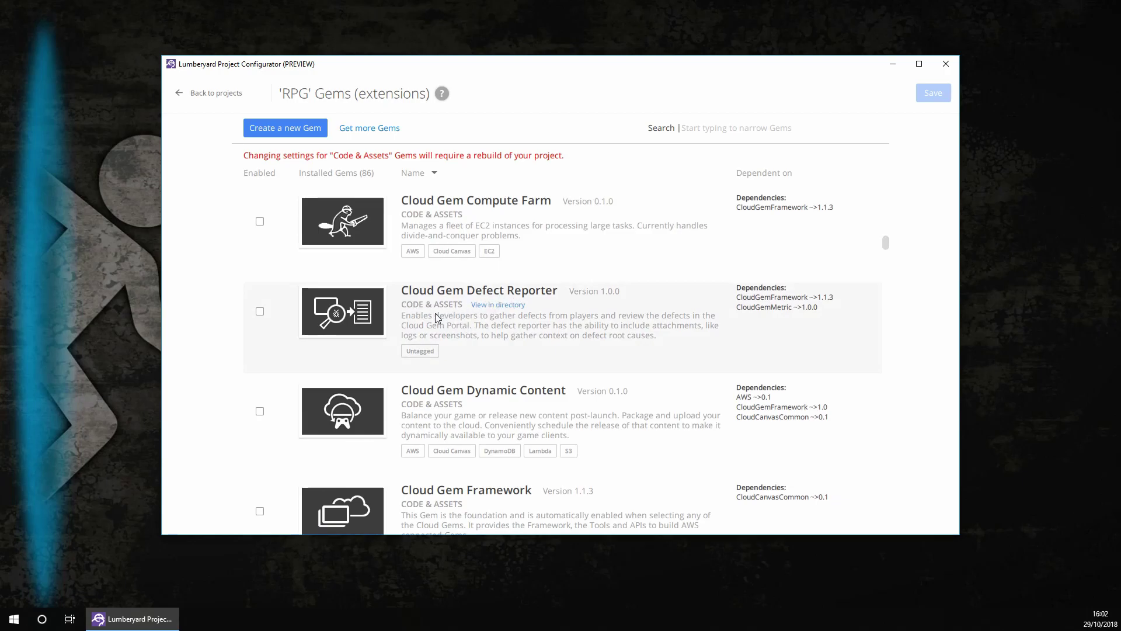
scroll(437, 319, down, 2)
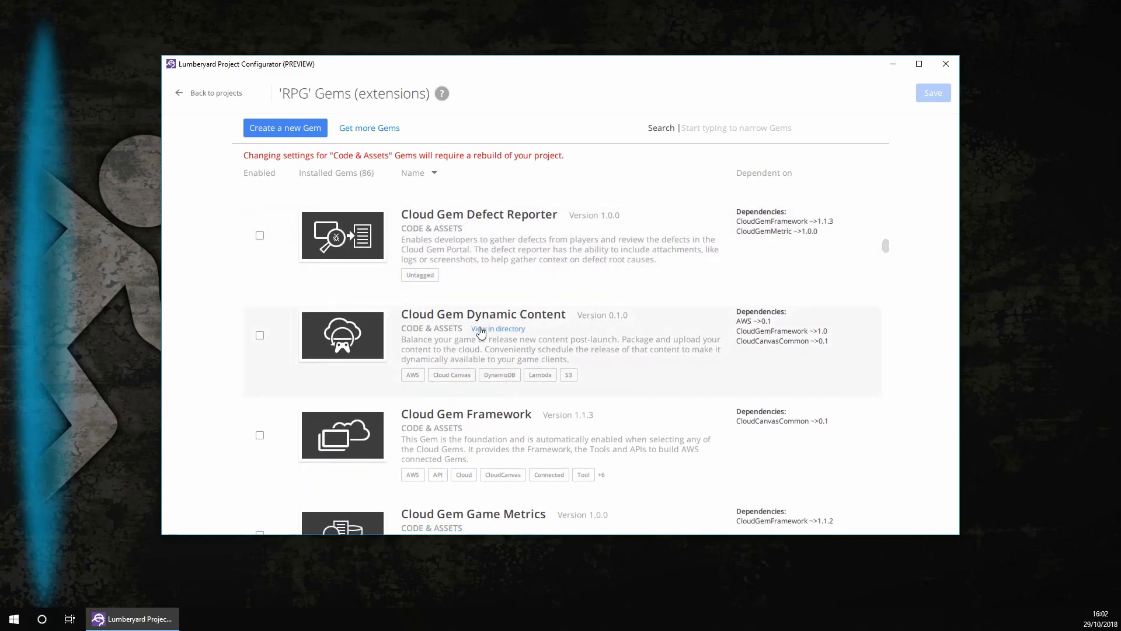
scroll(481, 327, down, 3)
scroll(519, 352, down, 1)
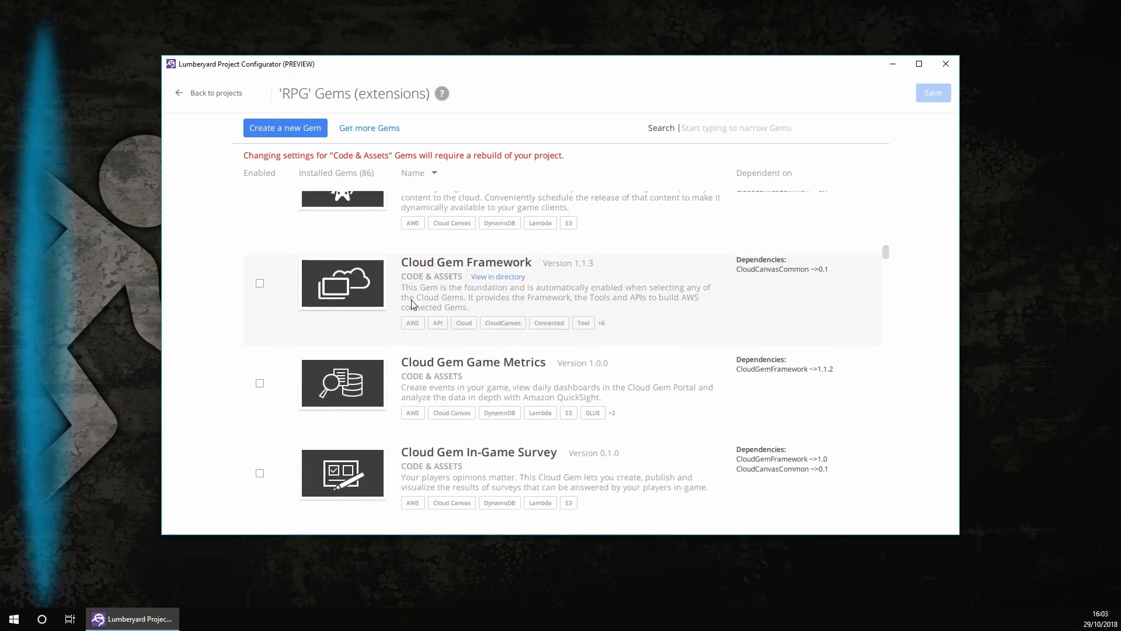
scroll(491, 376, down, 2)
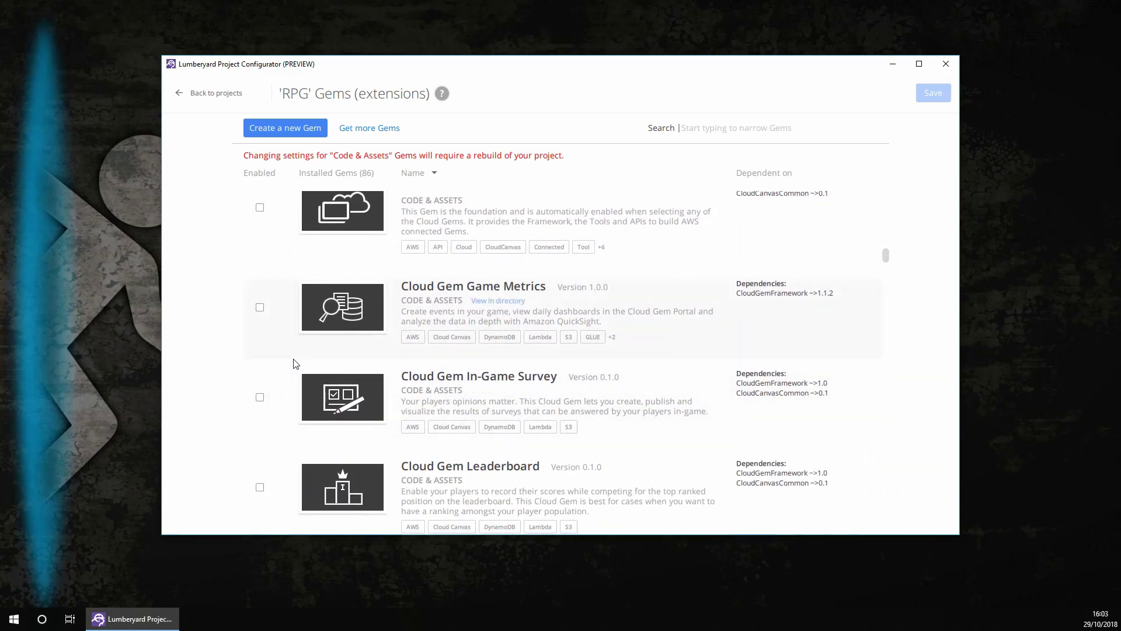
scroll(525, 390, down, 2)
scroll(500, 367, down, 2)
click(260, 336)
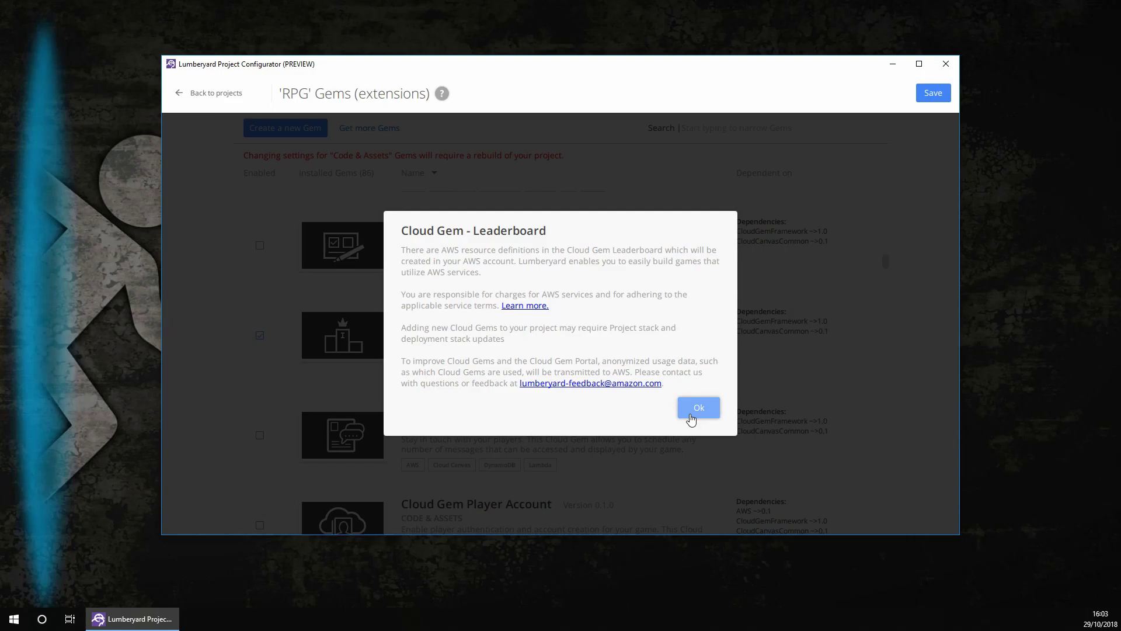
click(692, 416)
click(260, 411)
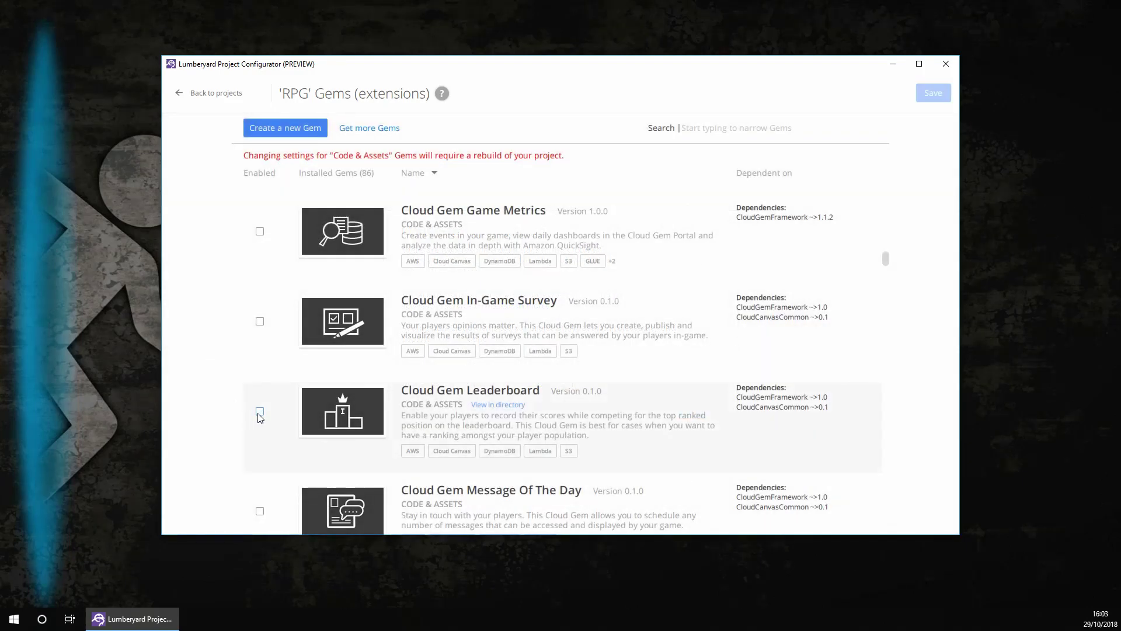
scroll(351, 367, down, 2)
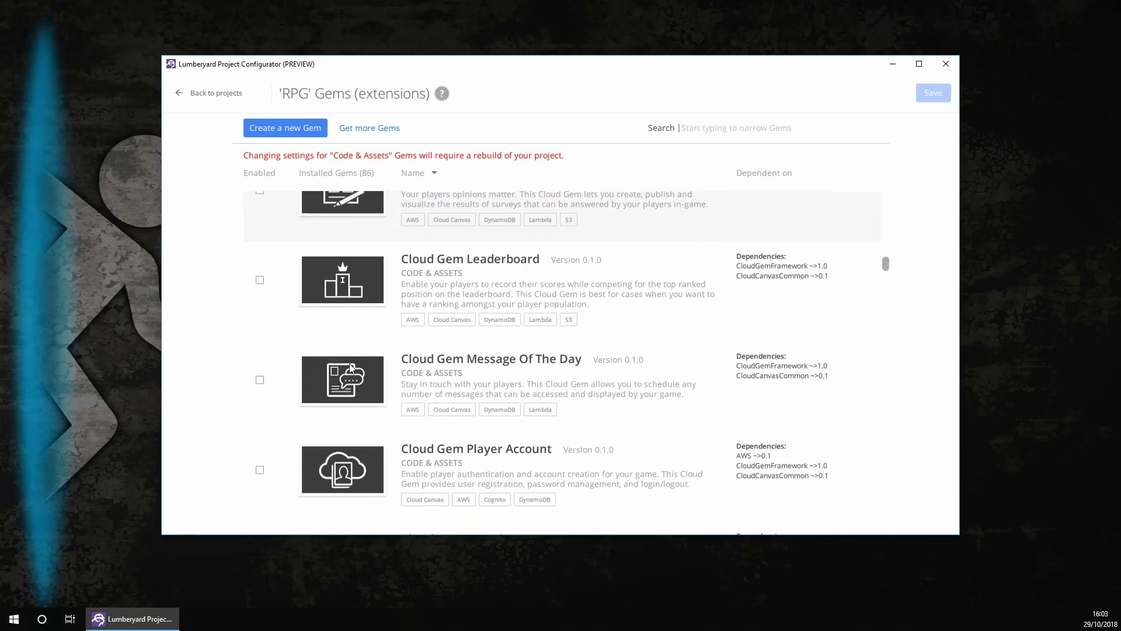
scroll(349, 367, down, 1)
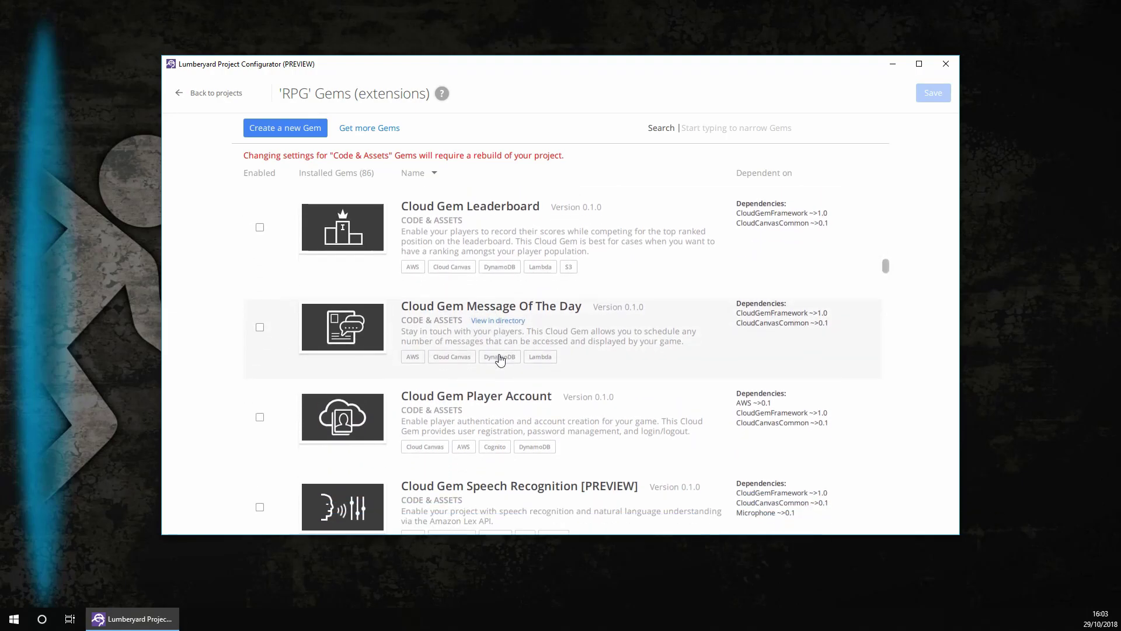
scroll(499, 358, down, 2)
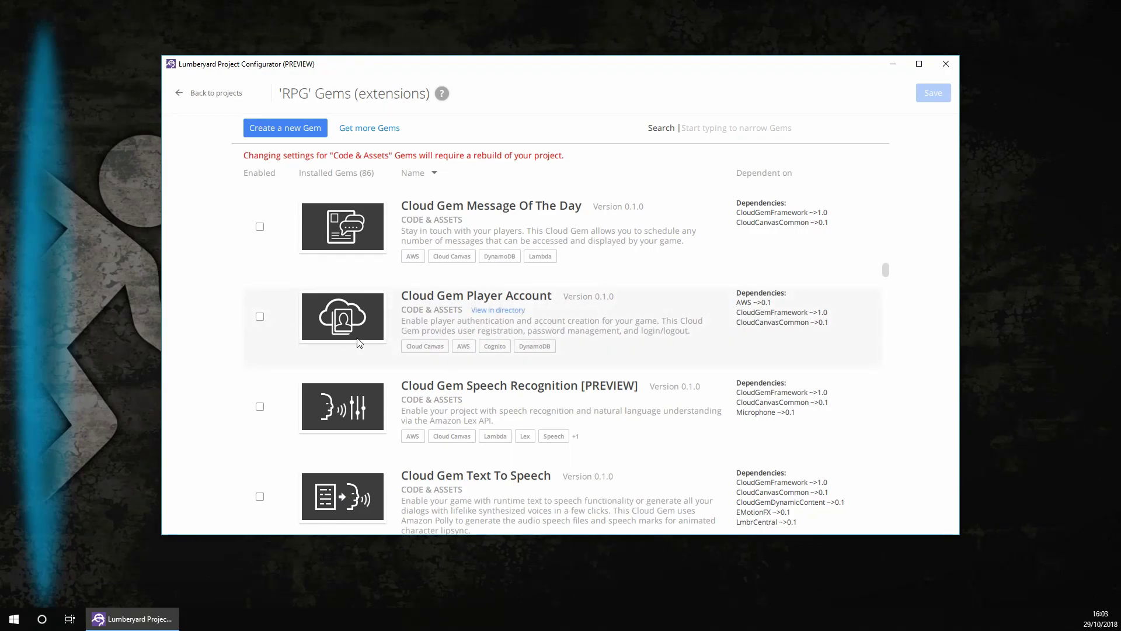
scroll(359, 343, down, 4)
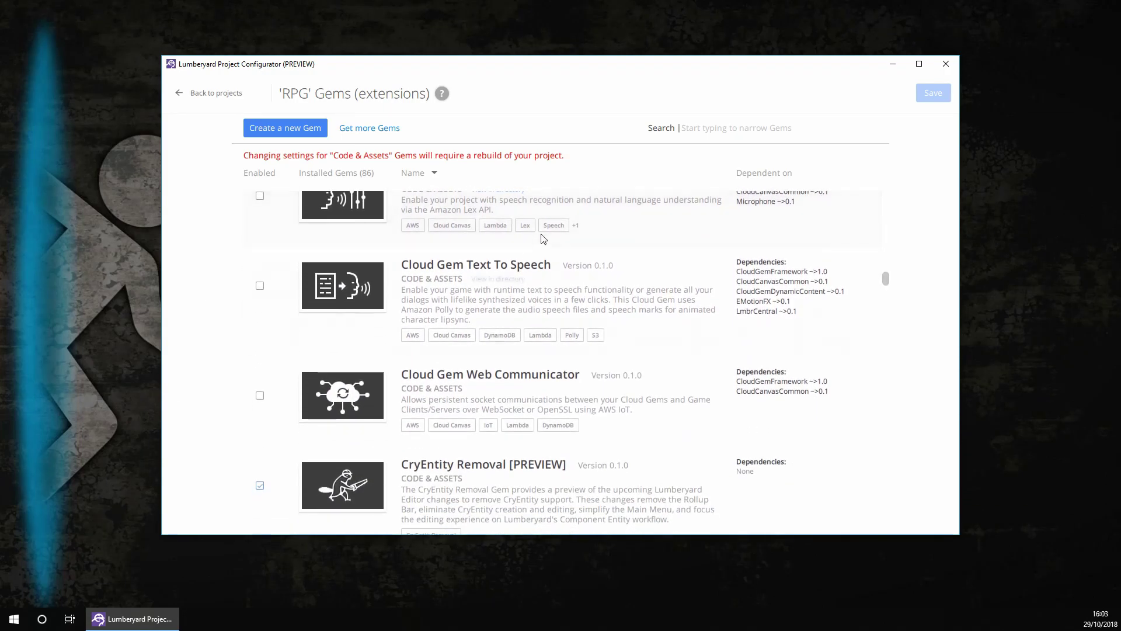
scroll(544, 257, up, 1)
scroll(543, 282, down, 2)
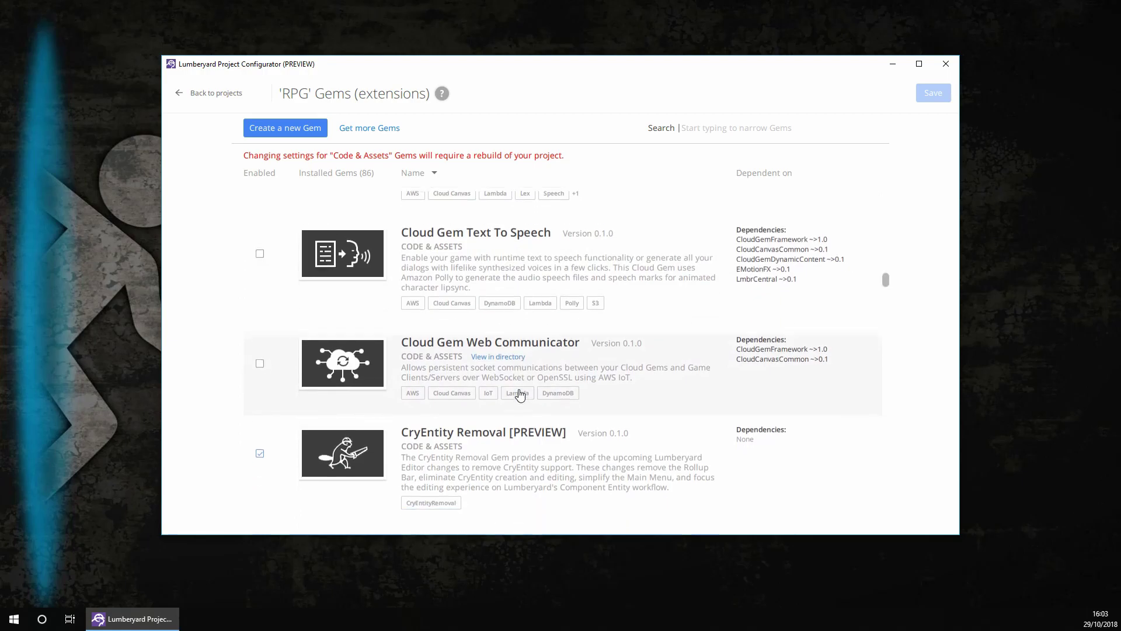
scroll(520, 395, down, 2)
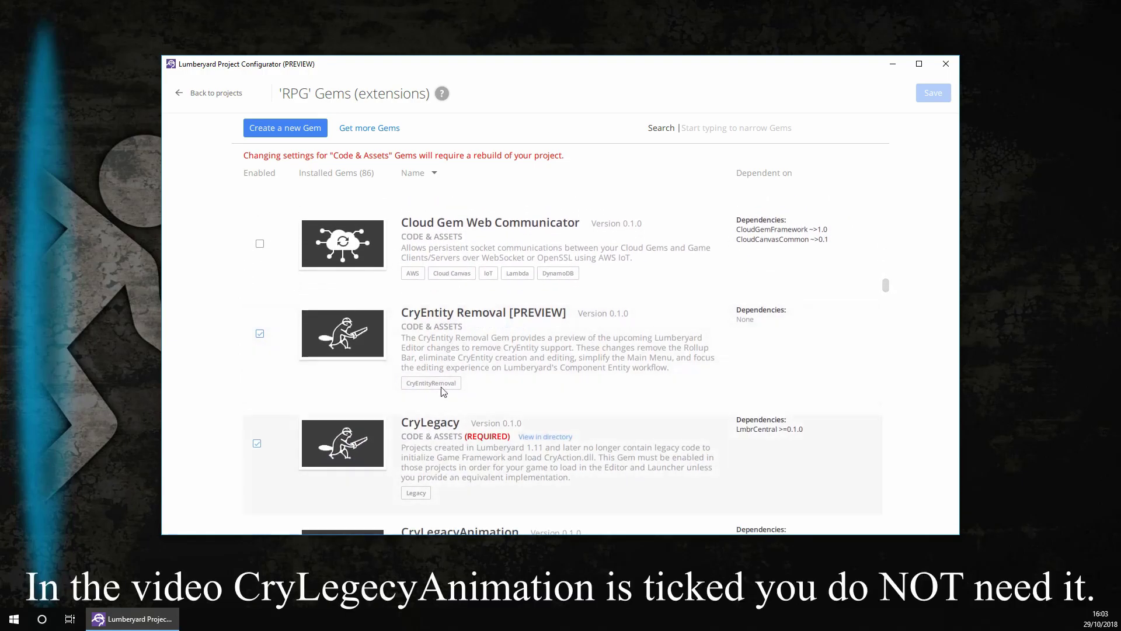
scroll(458, 403, down, 5)
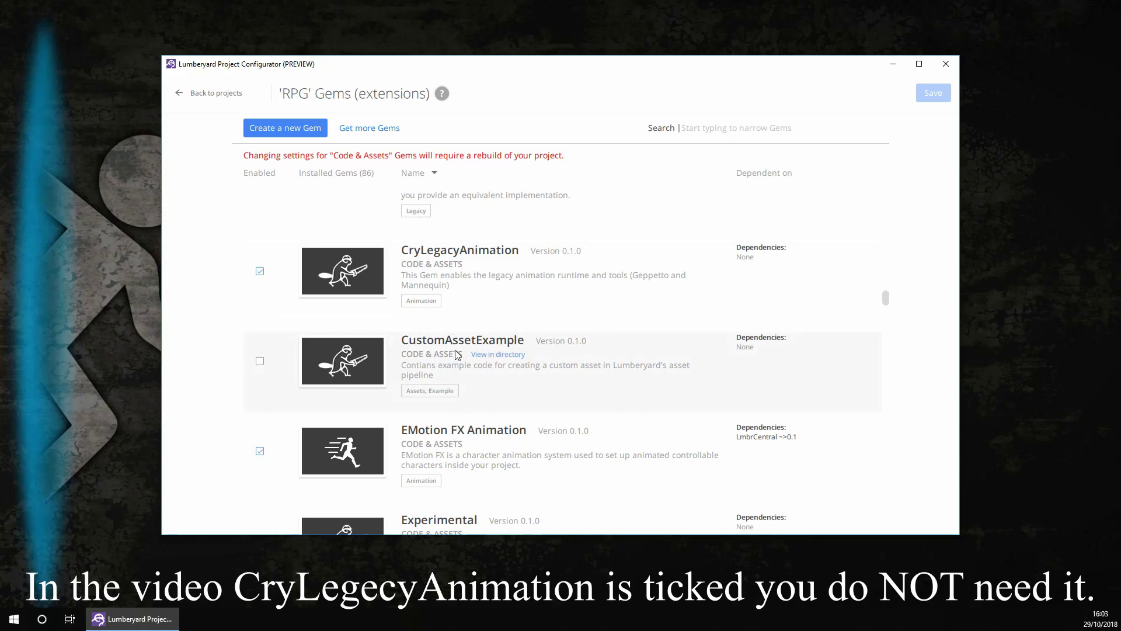
scroll(457, 355, down, 3)
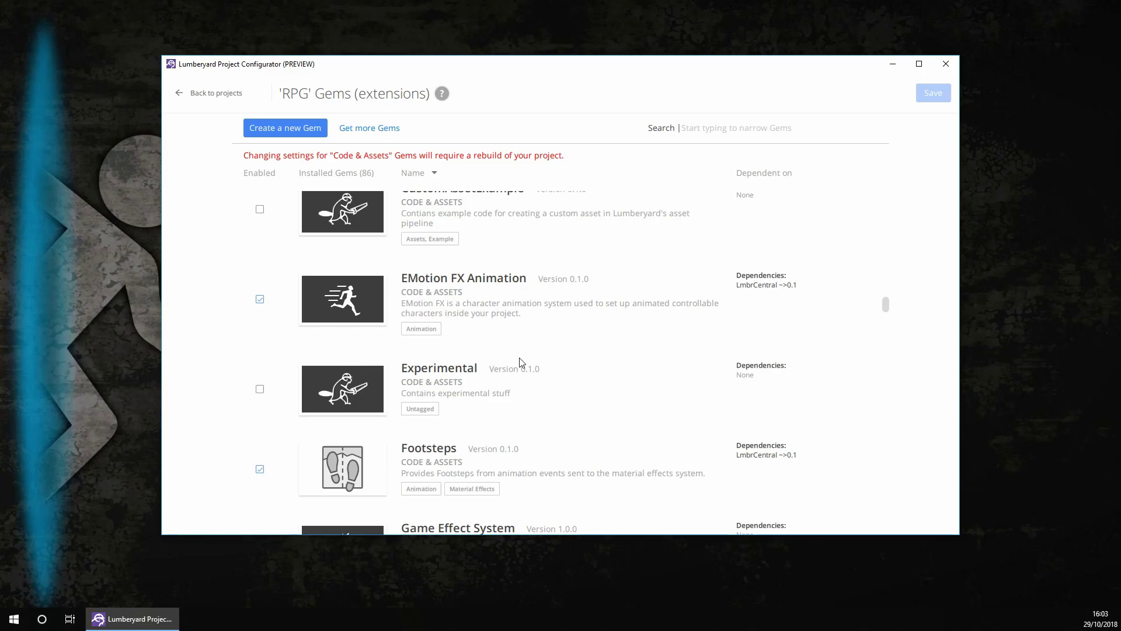
scroll(521, 362, down, 3)
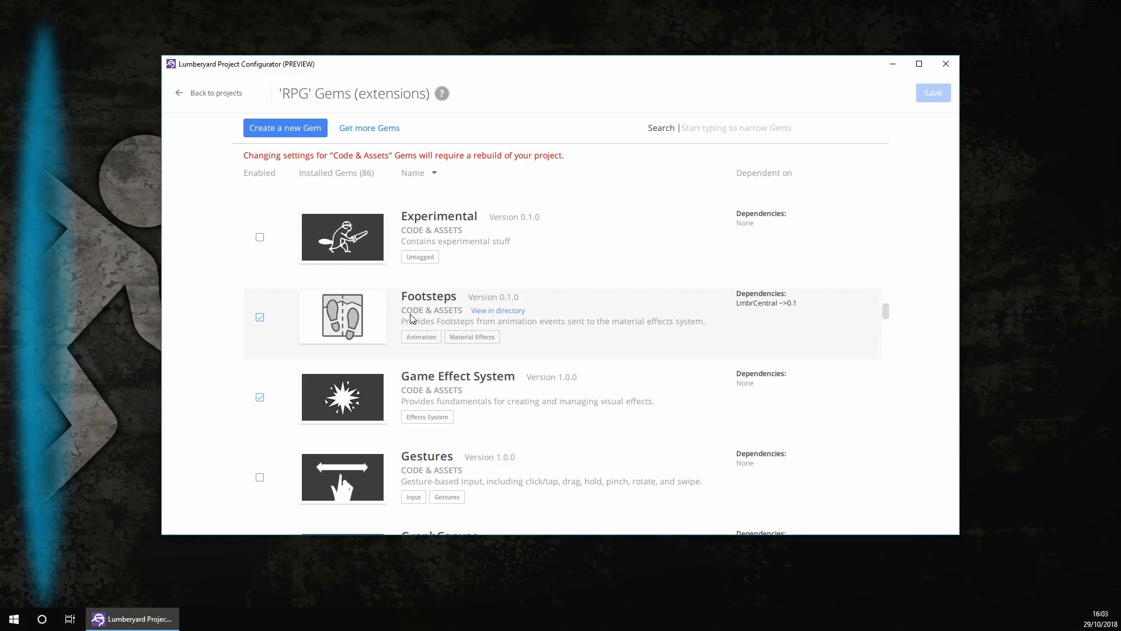
scroll(410, 319, down, 1)
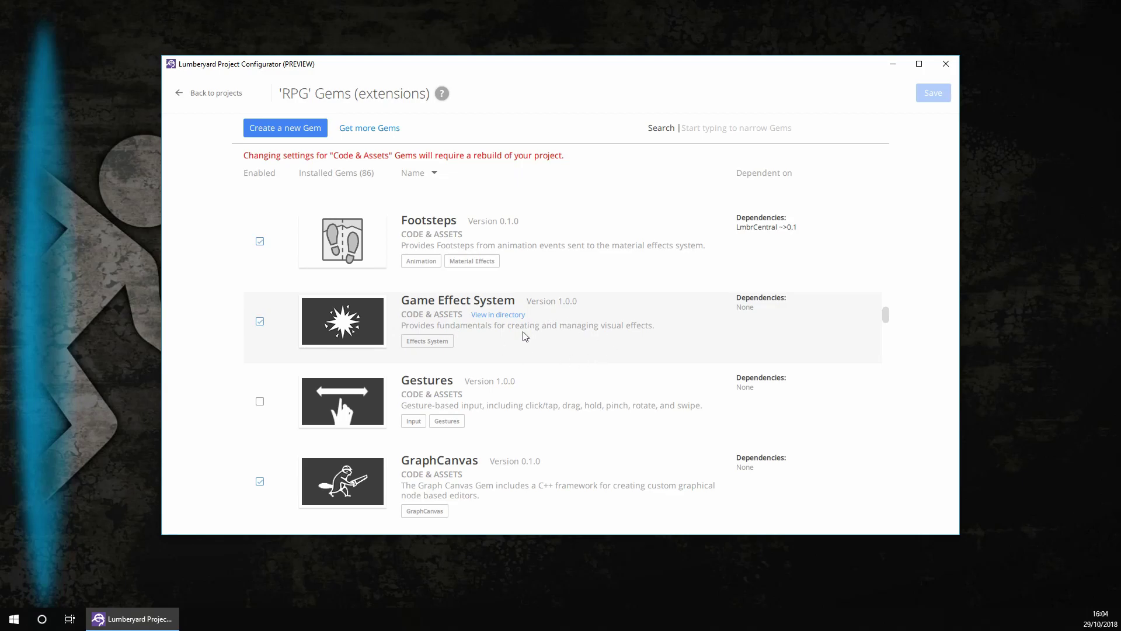
scroll(502, 354, down, 1)
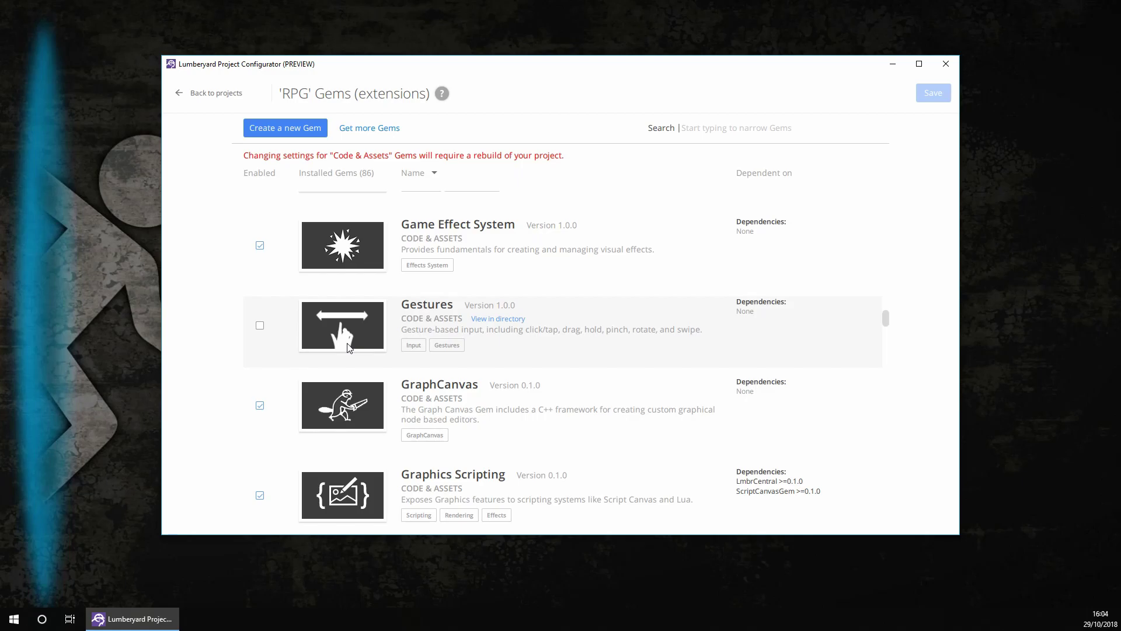
scroll(349, 347, down, 1)
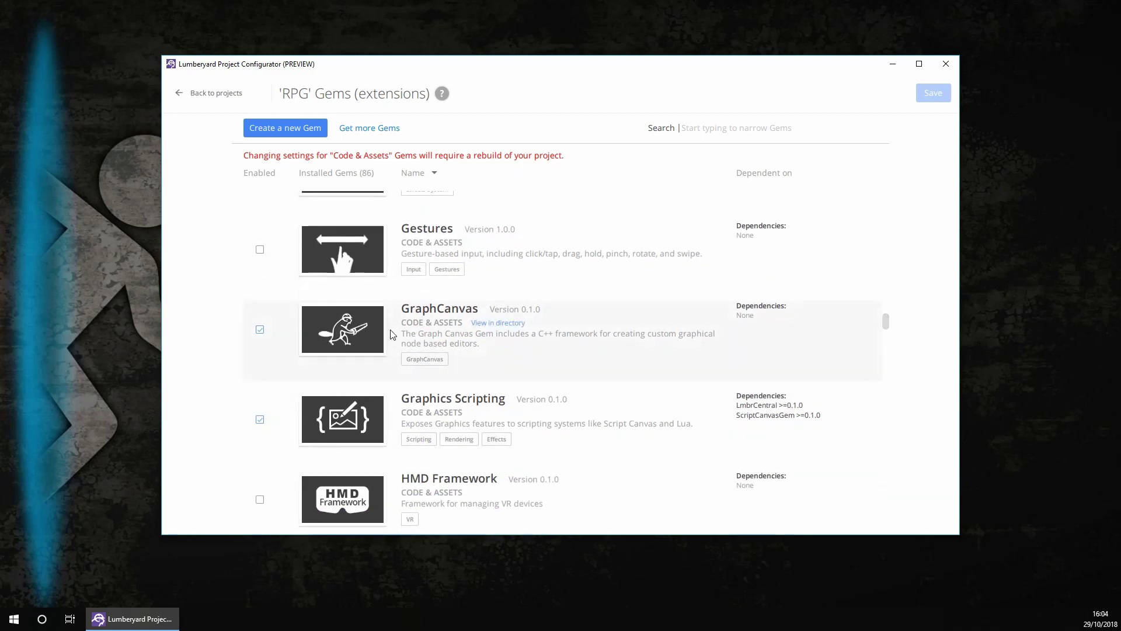
scroll(391, 334, down, 1)
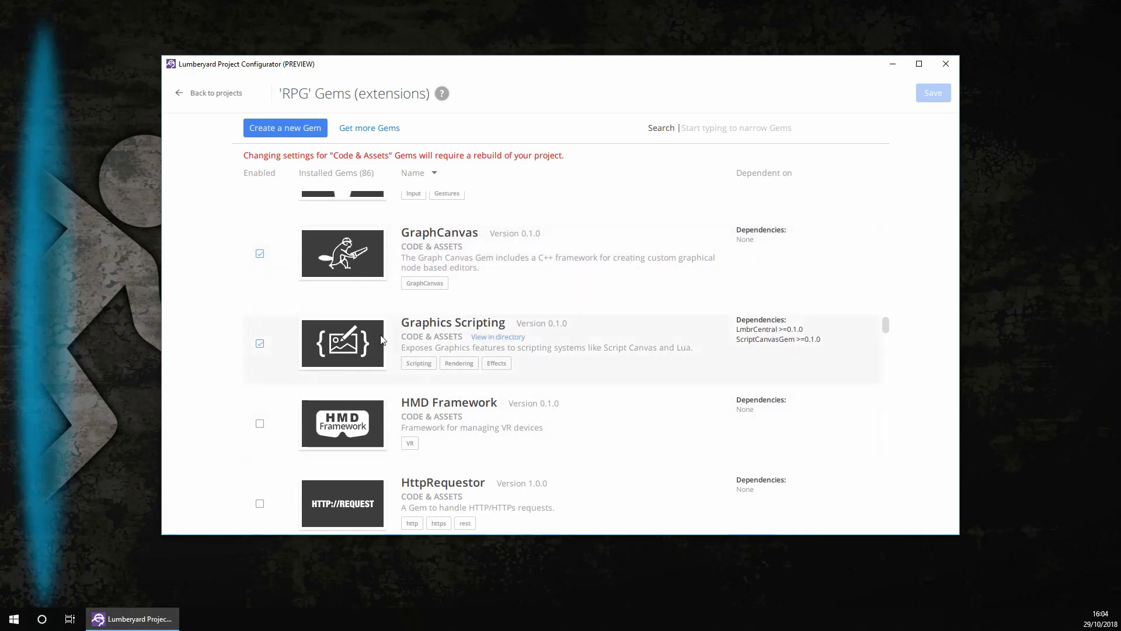
scroll(382, 340, down, 1)
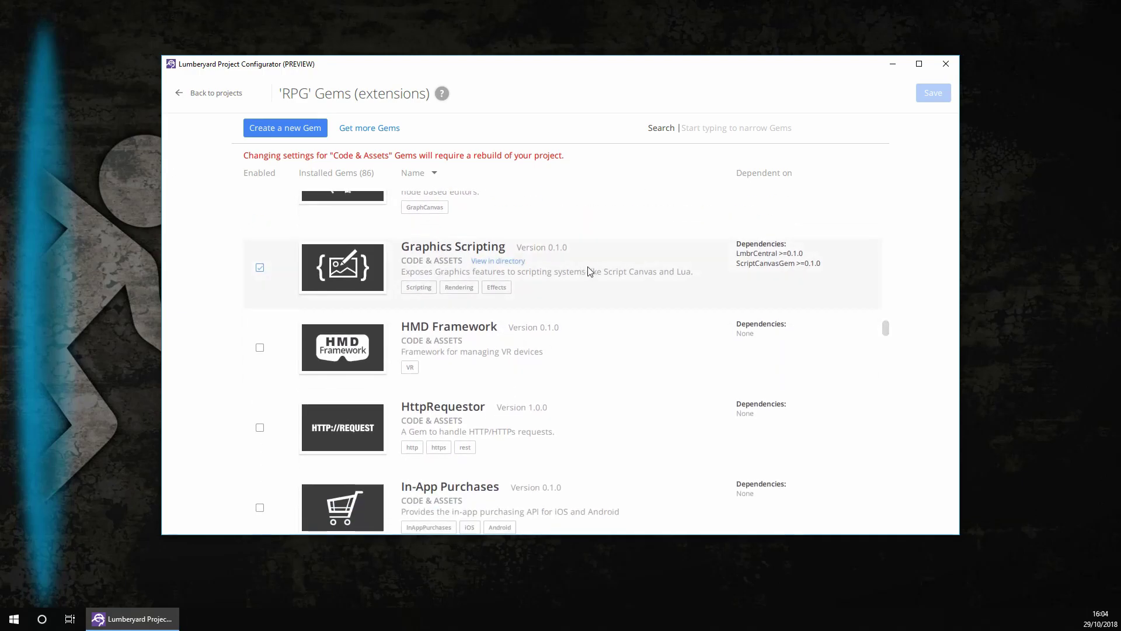
scroll(491, 298, down, 1)
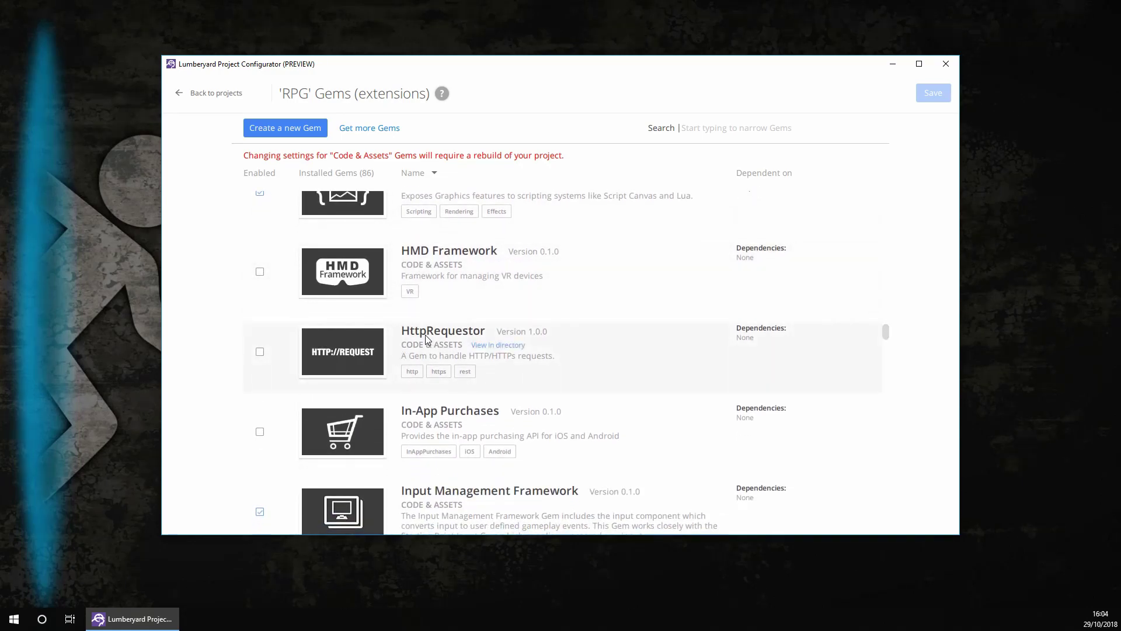
scroll(432, 331, down, 1)
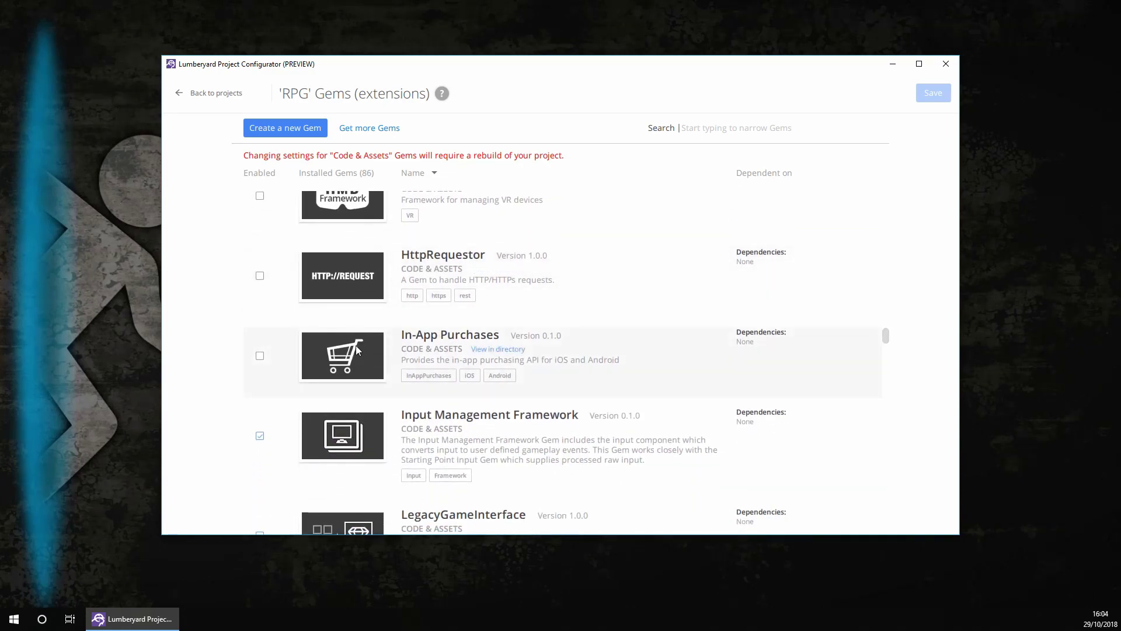
scroll(360, 350, down, 1)
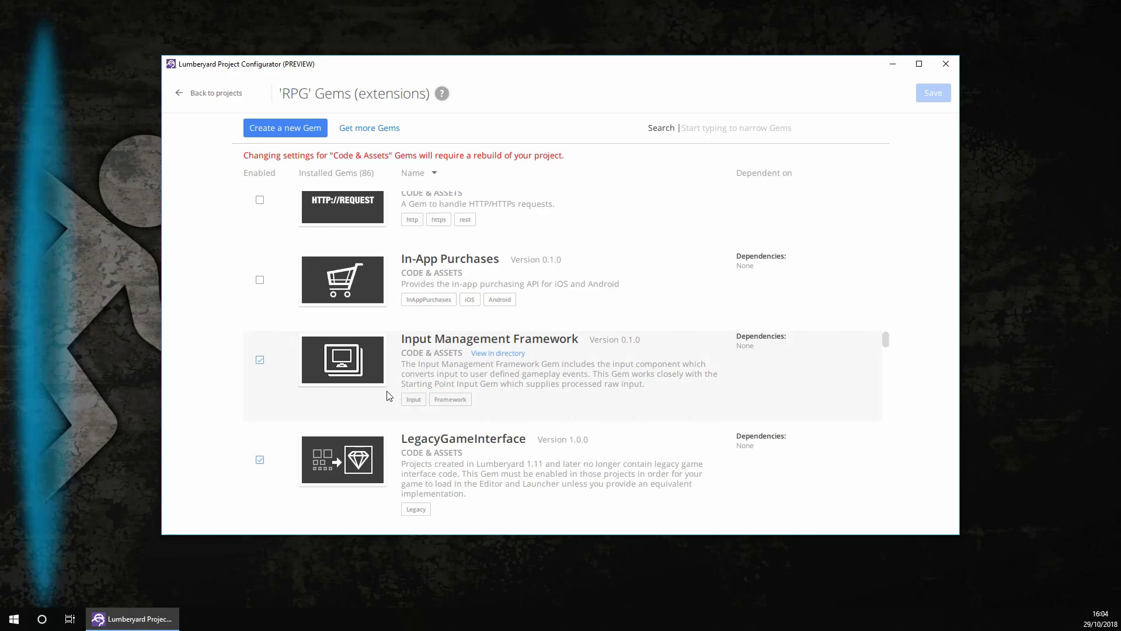
scroll(385, 391, down, 1)
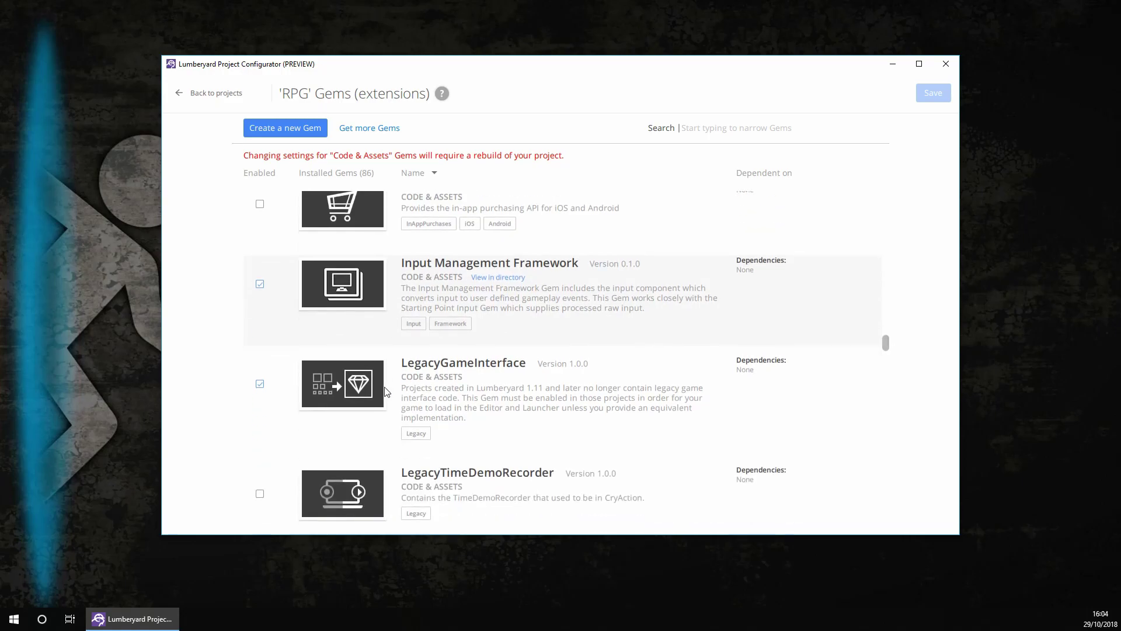
scroll(275, 371, down, 1)
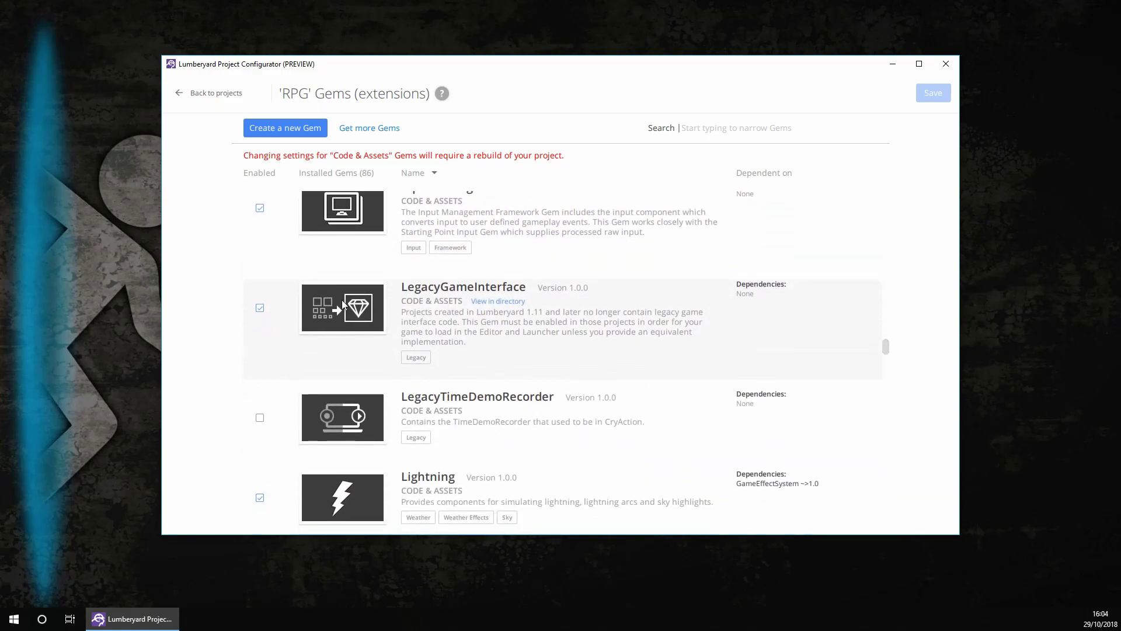
scroll(345, 296, down, 2)
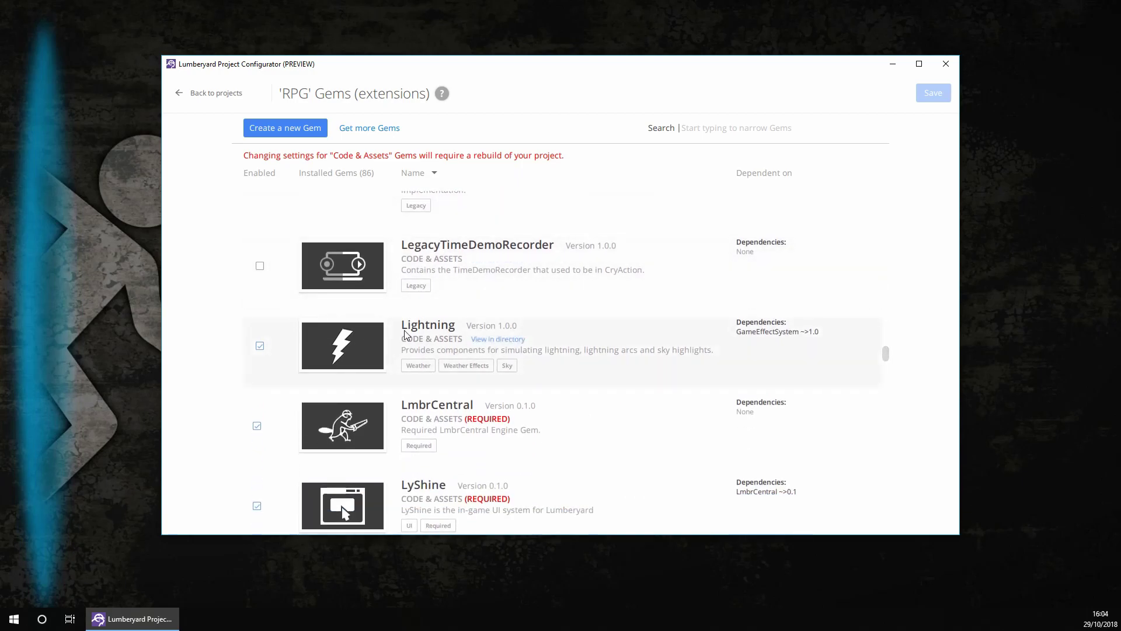
scroll(406, 327, down, 1)
scroll(409, 340, down, 1)
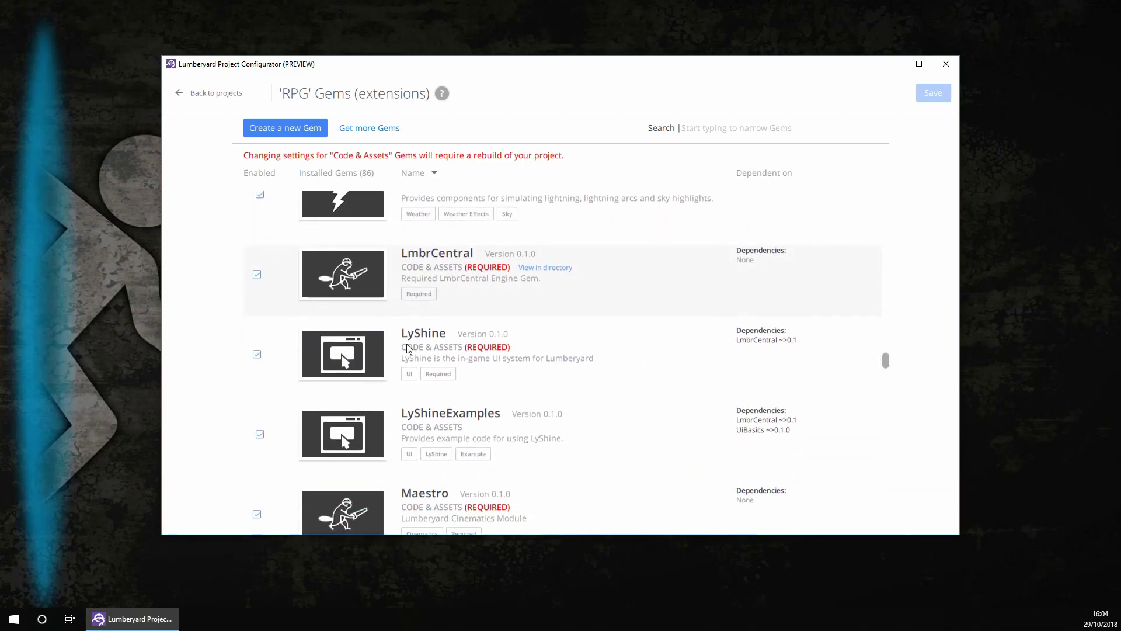
scroll(431, 358, down, 2)
scroll(420, 350, down, 1)
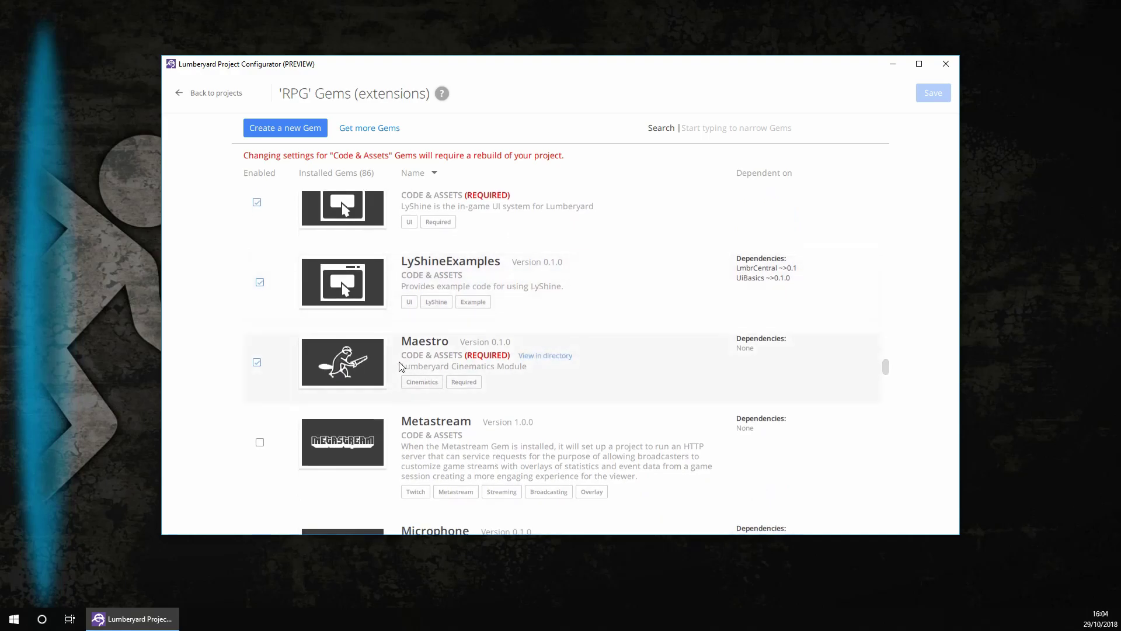
scroll(394, 336, down, 1)
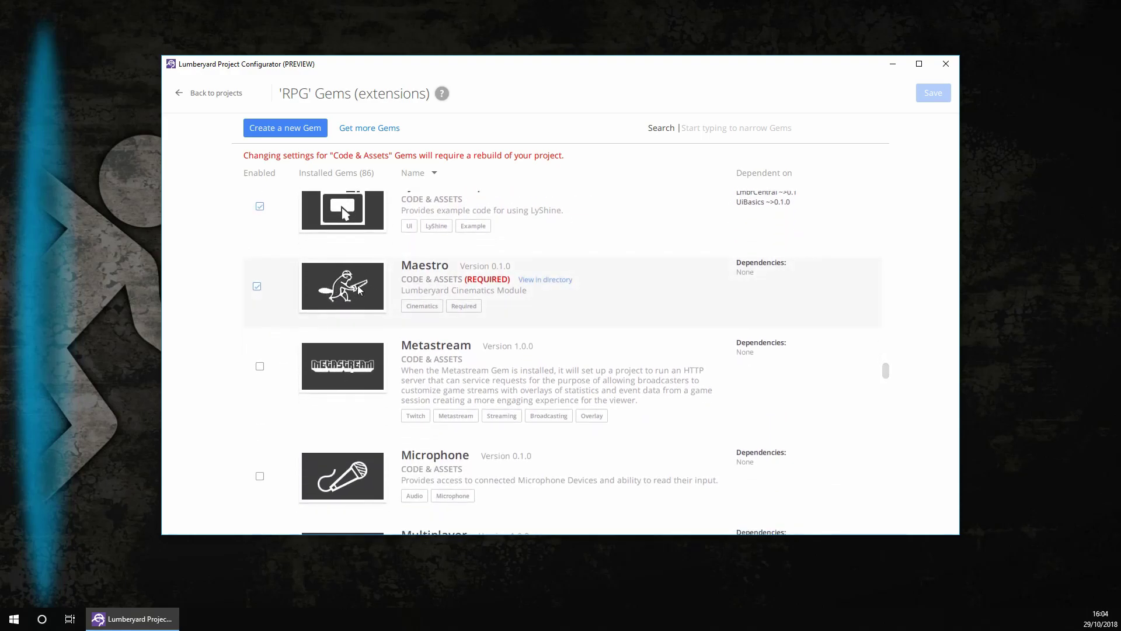
scroll(356, 282, down, 1)
scroll(426, 310, down, 1)
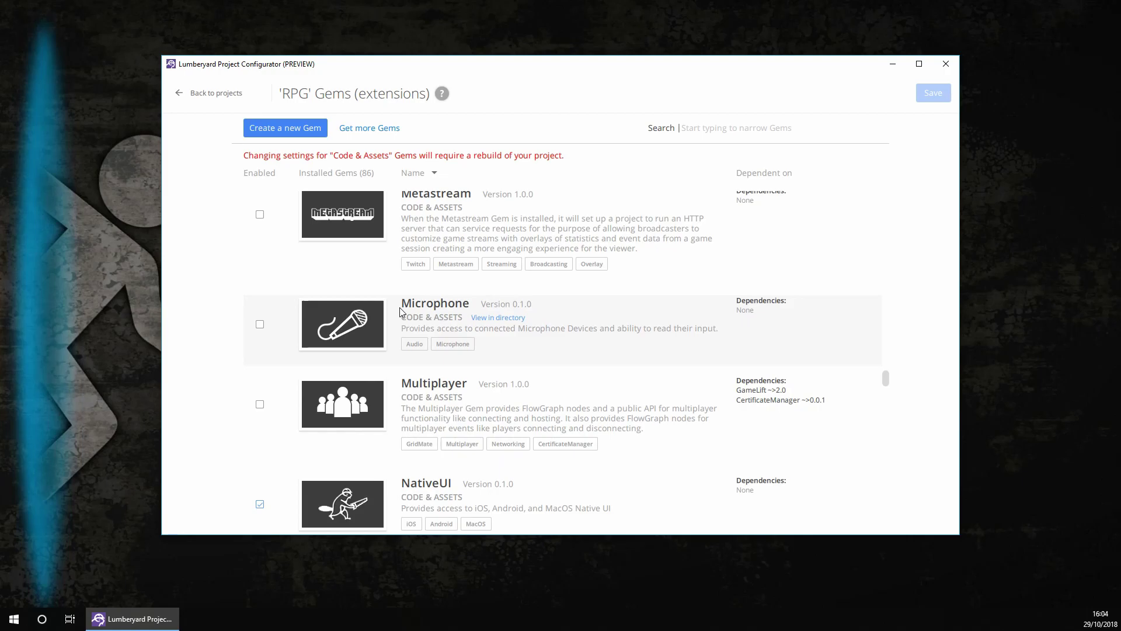
scroll(401, 313, down, 1)
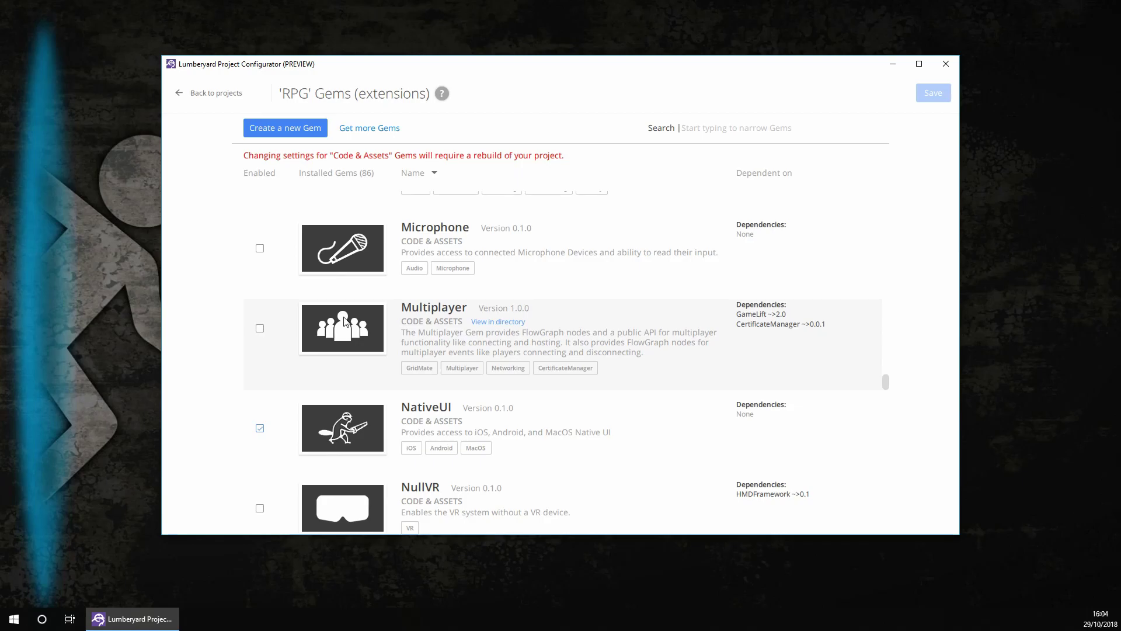
scroll(344, 320, down, 1)
scroll(344, 320, down, 1)
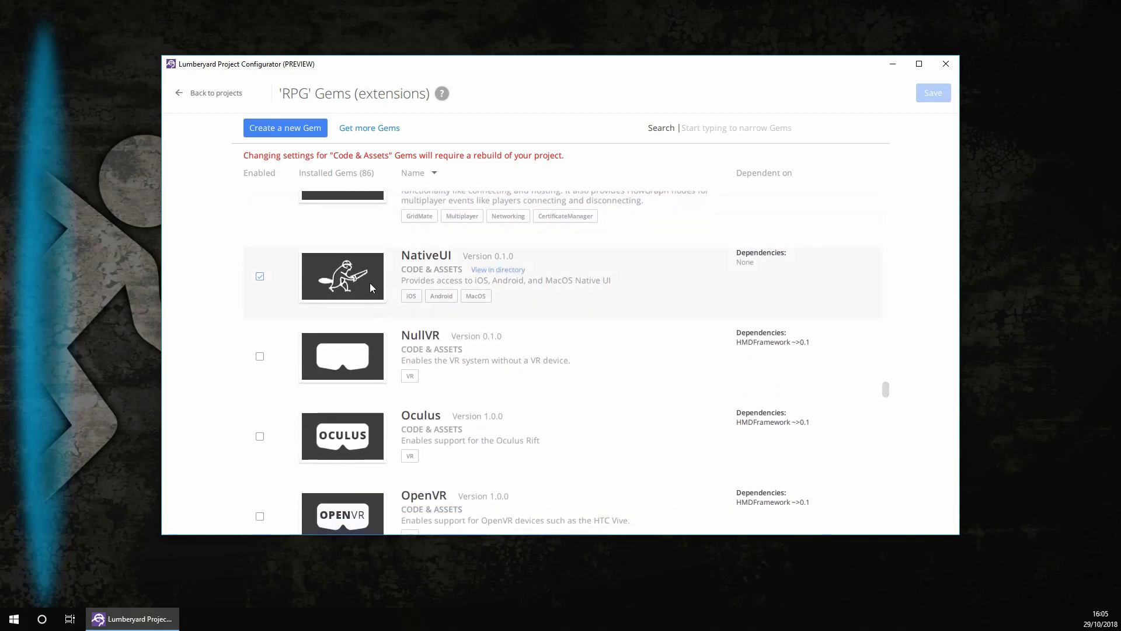
scroll(370, 282, down, 1)
scroll(371, 387, down, 3)
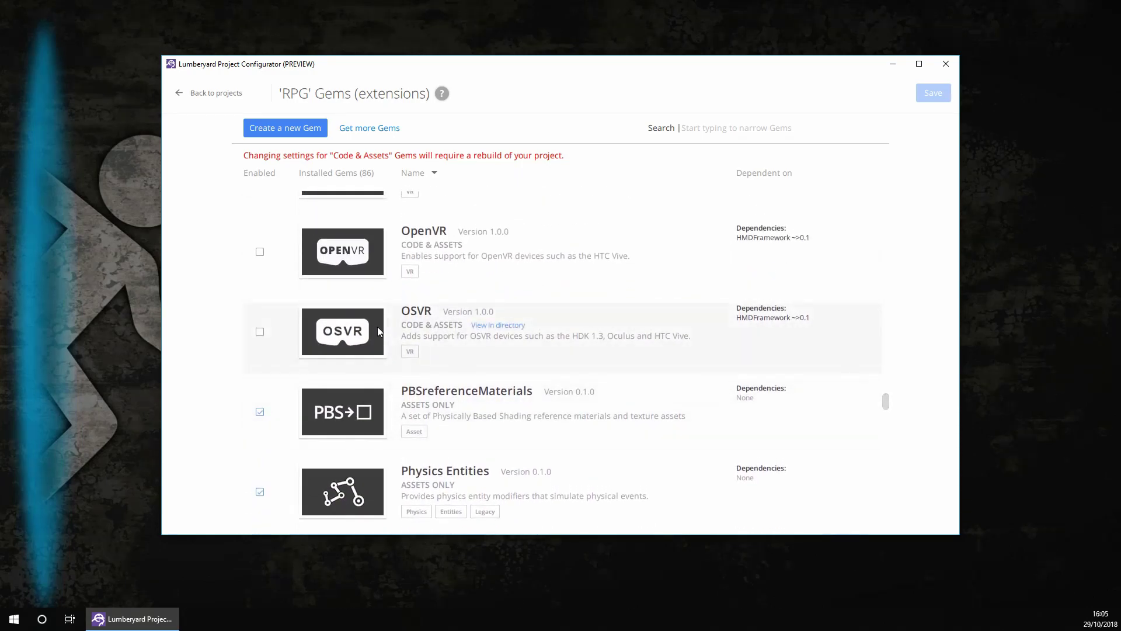
scroll(377, 327, down, 1)
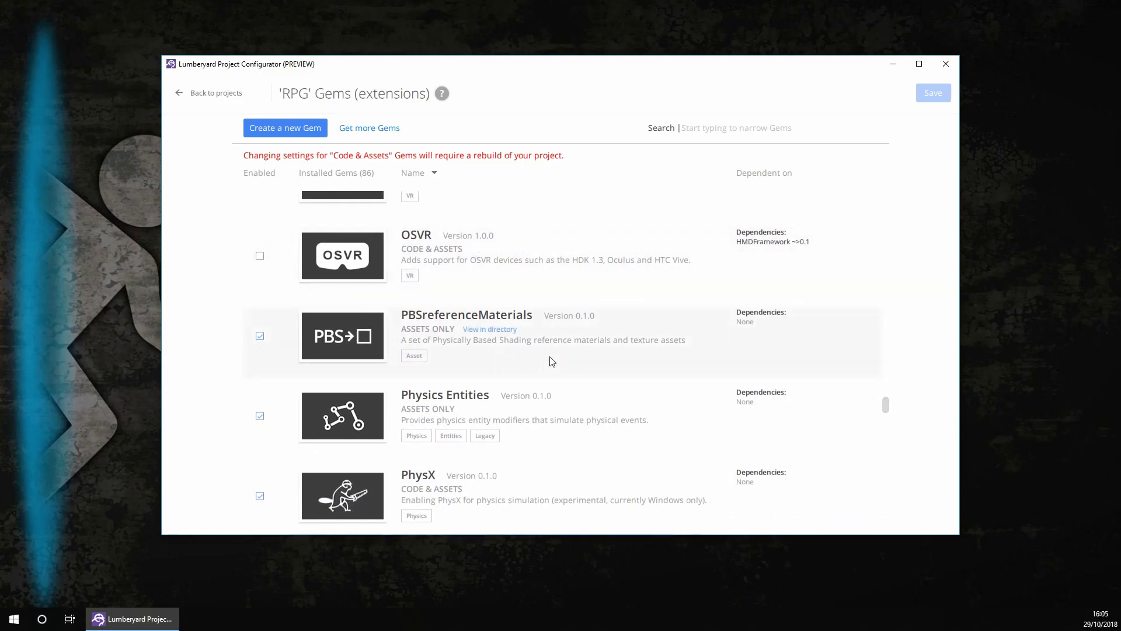
scroll(438, 329, down, 1)
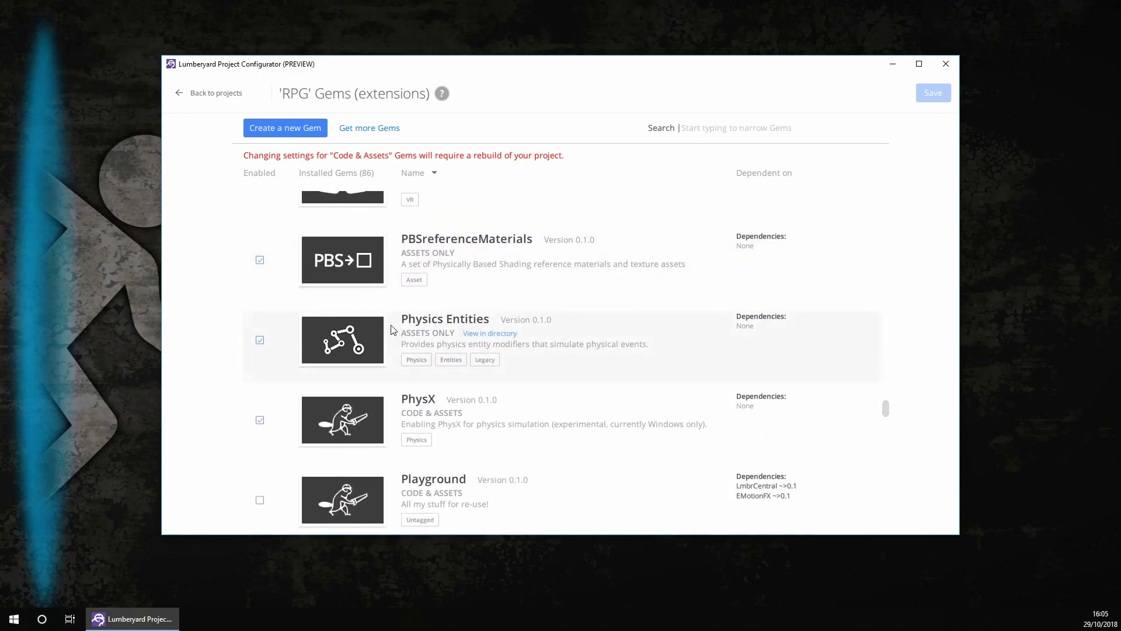
scroll(392, 330, down, 1)
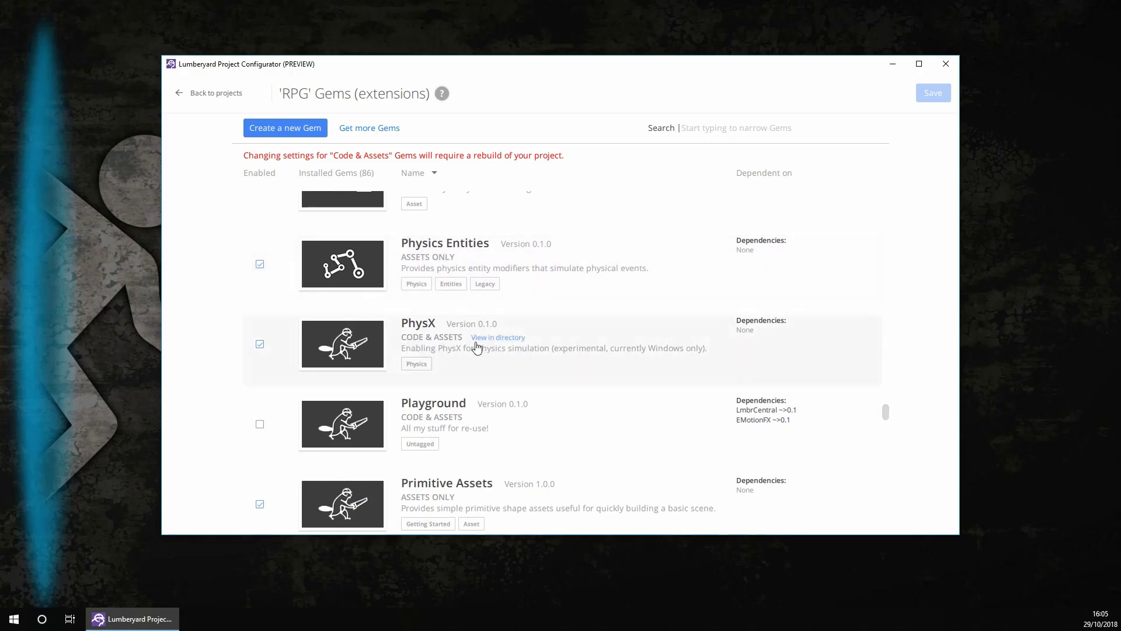
scroll(435, 344, down, 1)
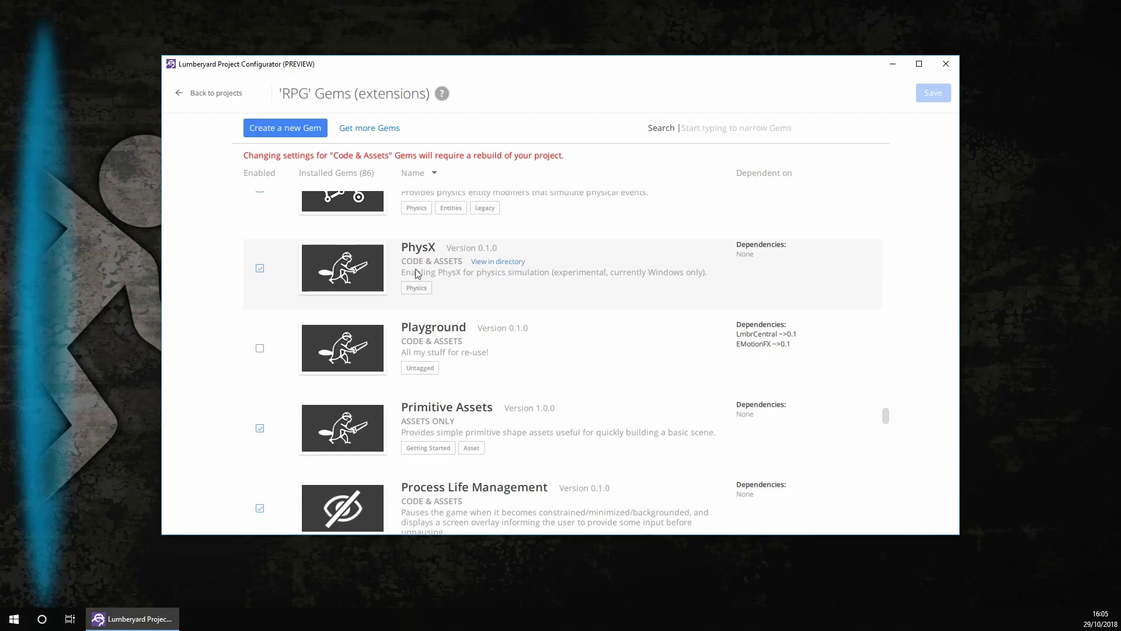
scroll(415, 260, down, 1)
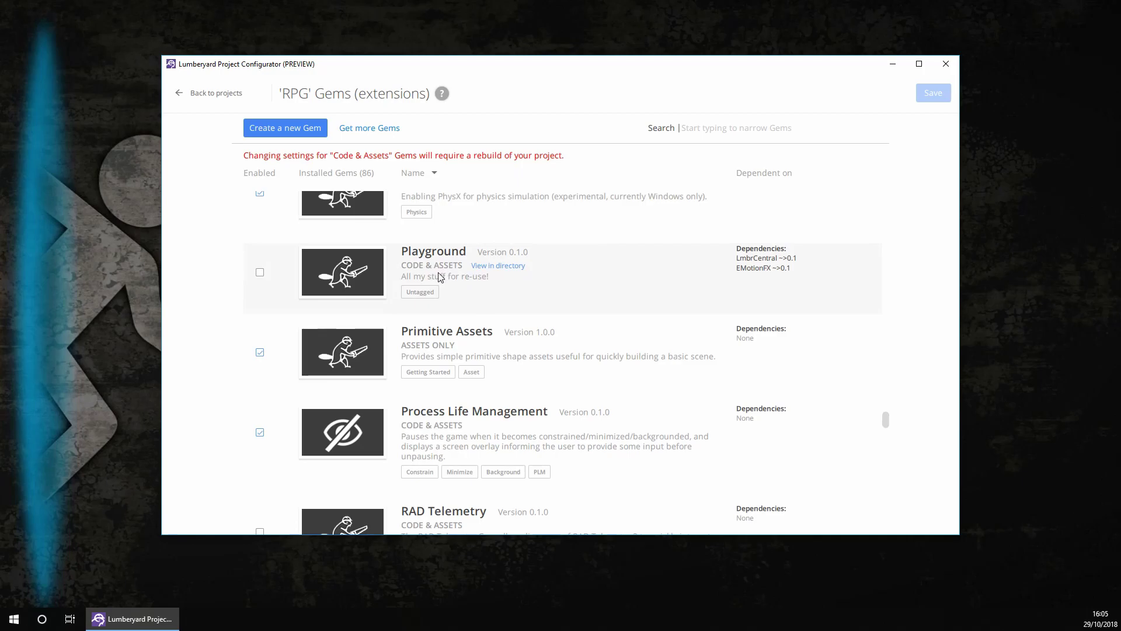
scroll(418, 260, down, 1)
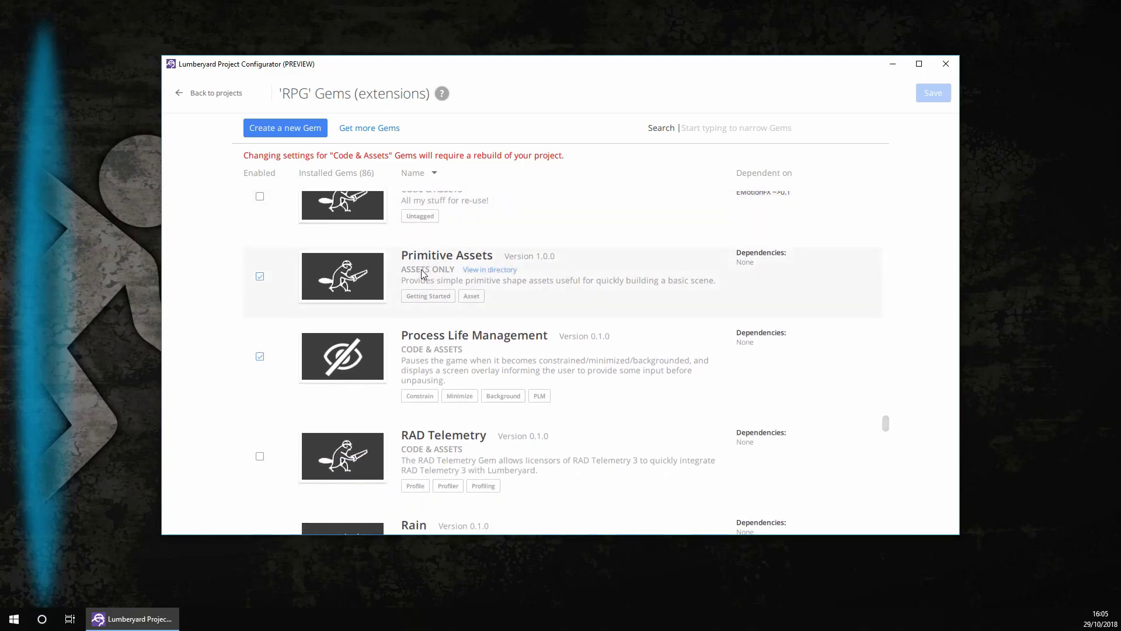
scroll(421, 271, down, 3)
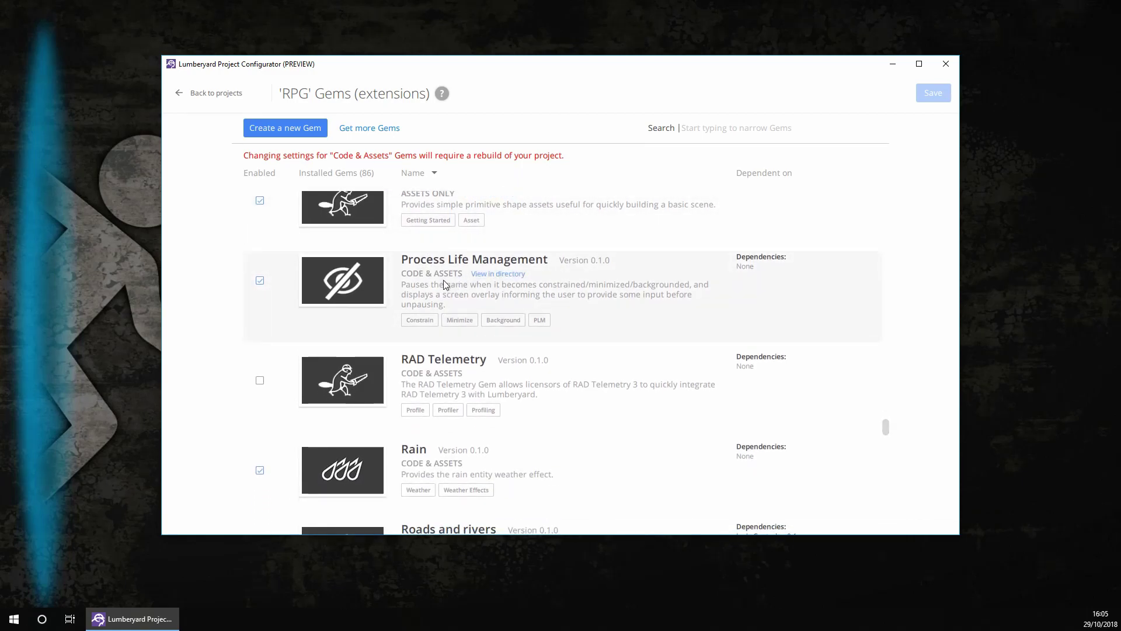
scroll(444, 280, down, 3)
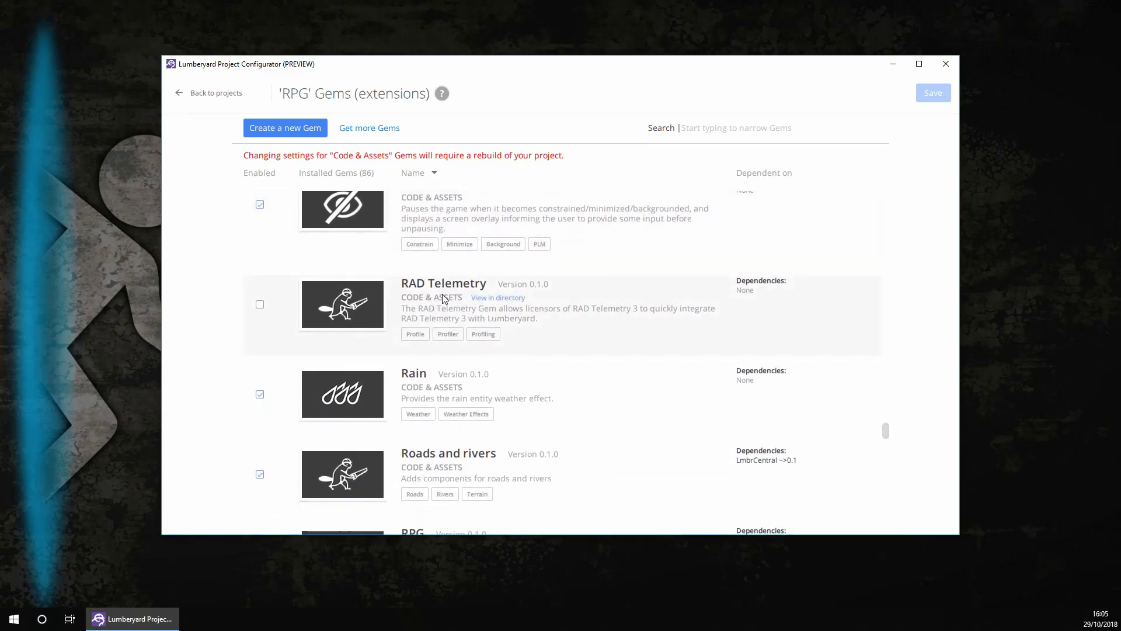
scroll(432, 318, down, 3)
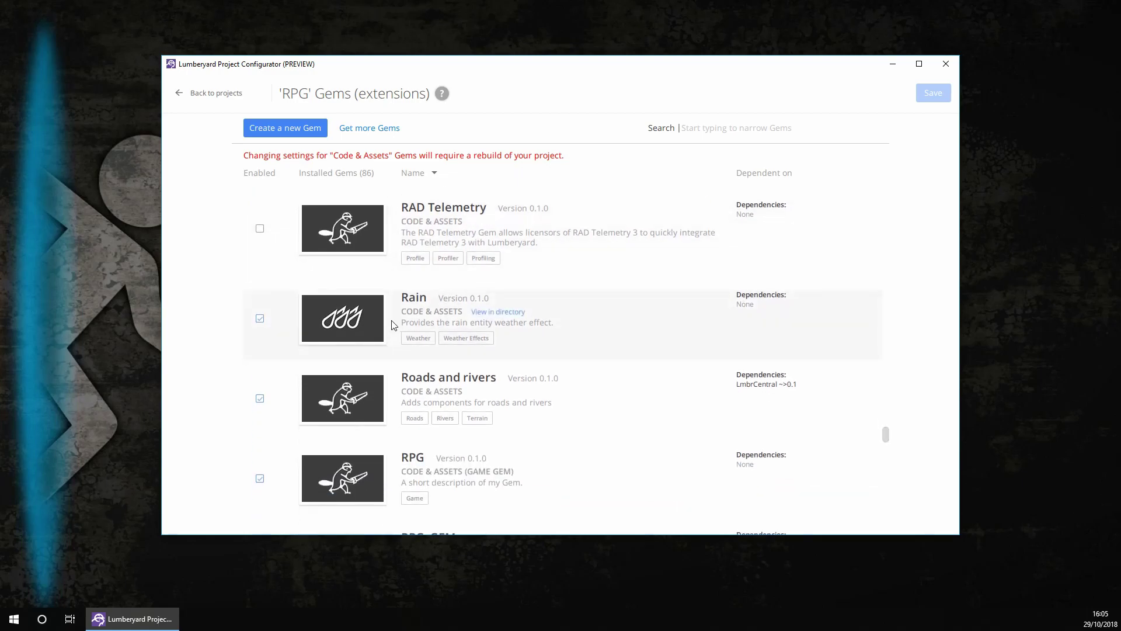
scroll(393, 325, down, 3)
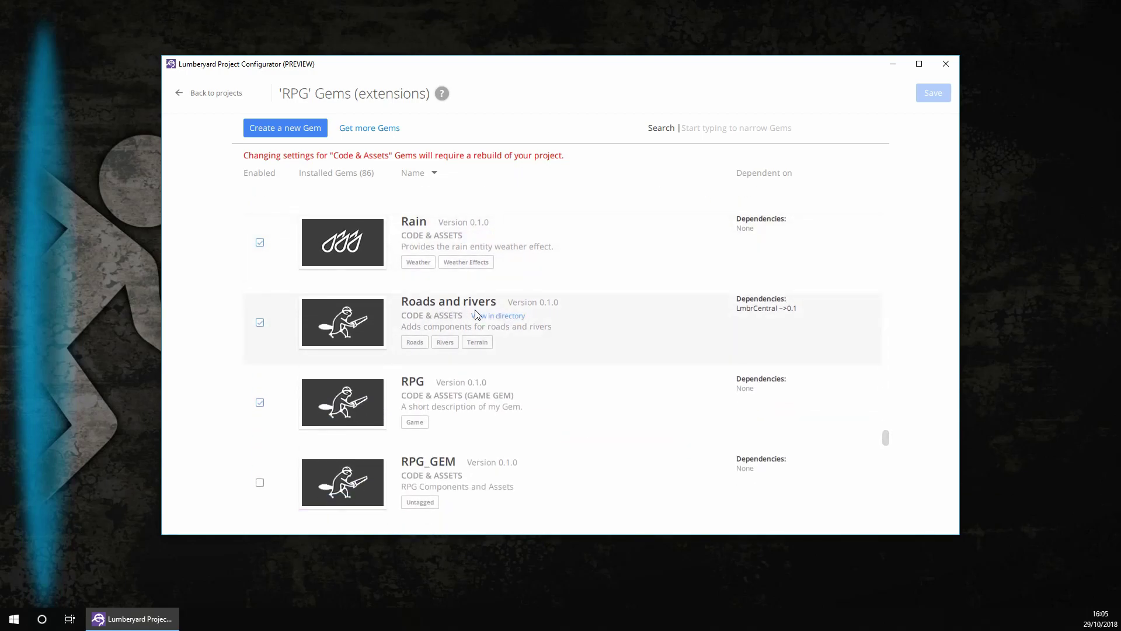
scroll(420, 395, down, 3)
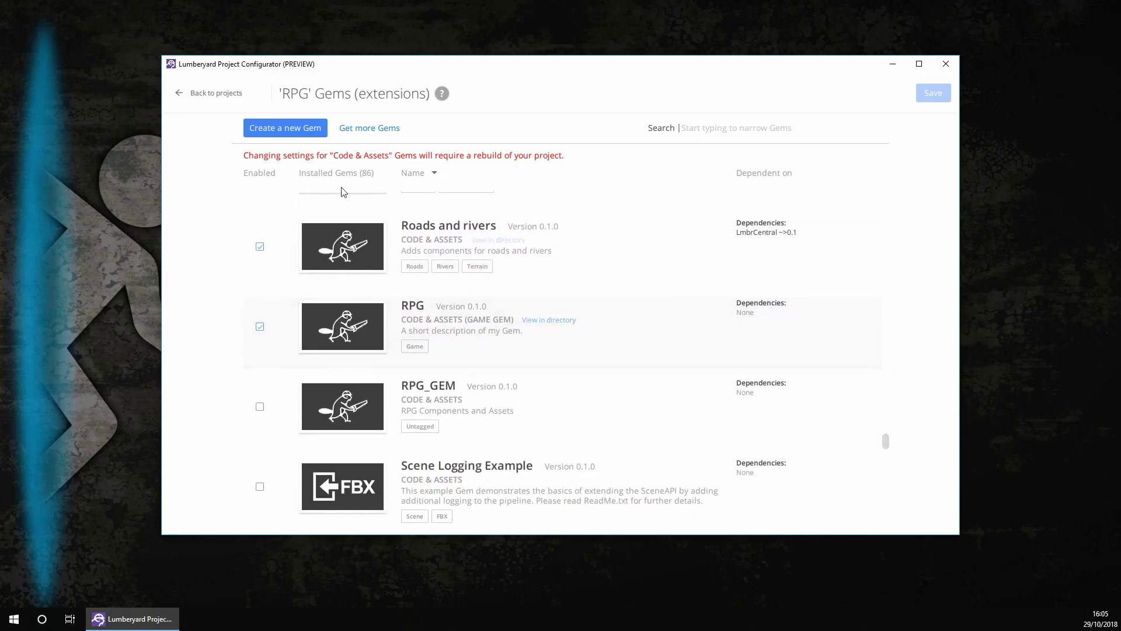
scroll(430, 325, down, 3)
scroll(426, 314, down, 3)
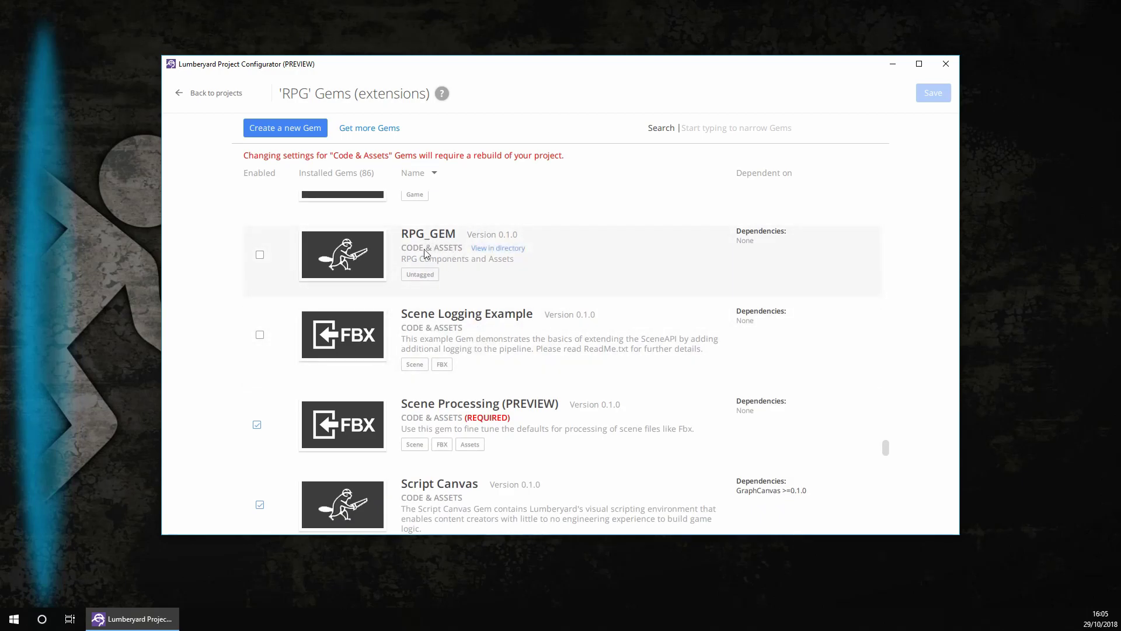
Step: Enable the RPG_GEM gem for the RPG project
click(260, 254)
scroll(456, 299, down, 1)
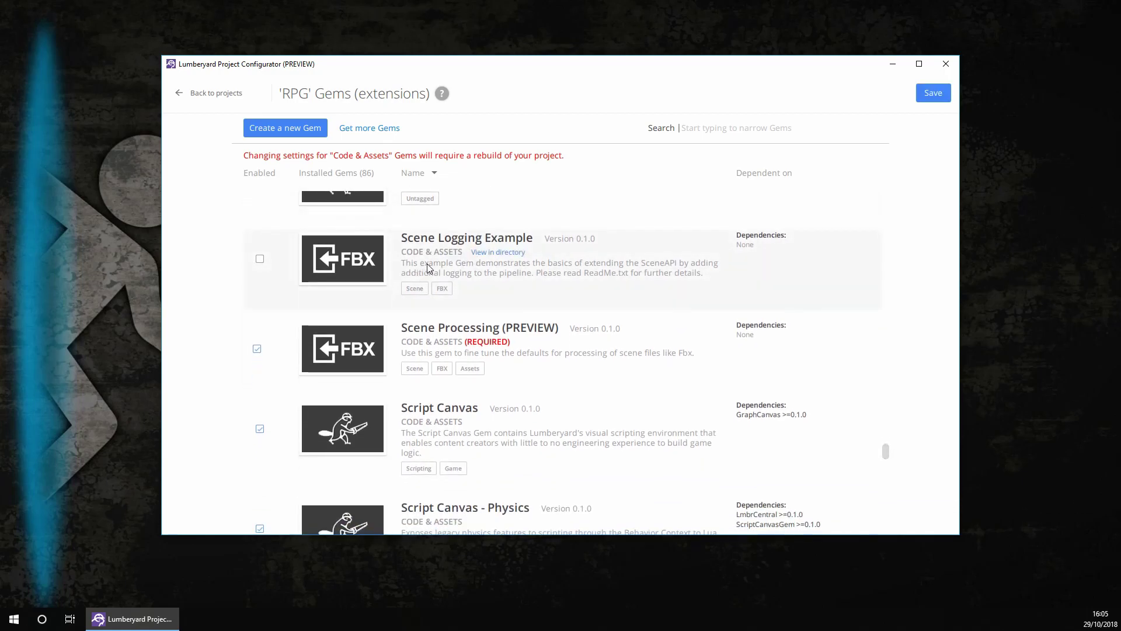
scroll(385, 274, down, 1)
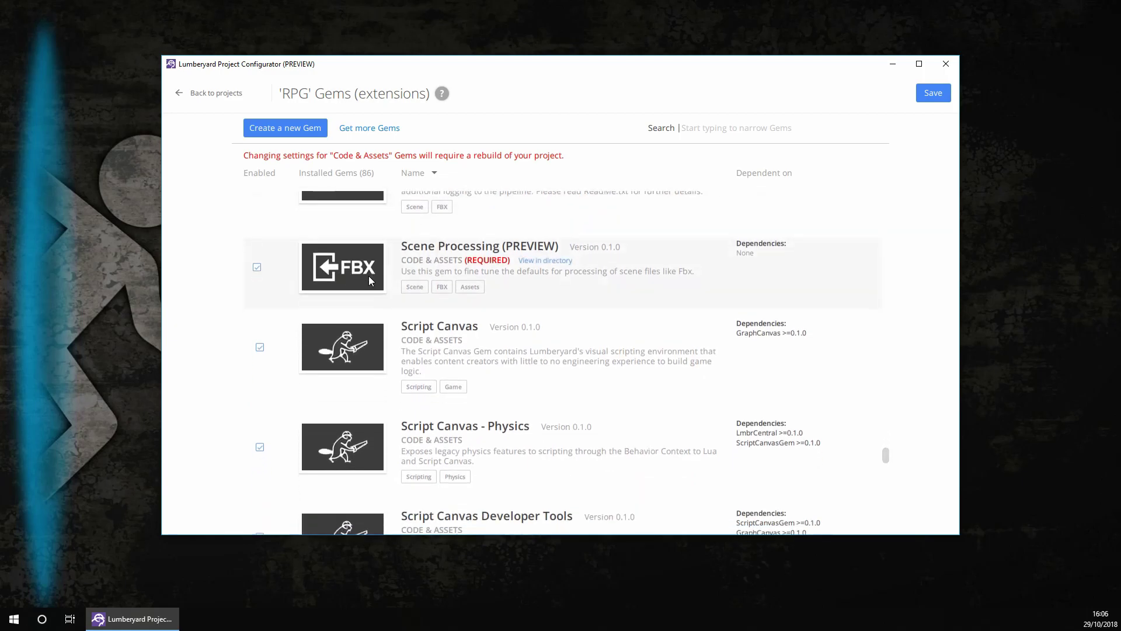
scroll(369, 280, down, 1)
scroll(409, 315, down, 2)
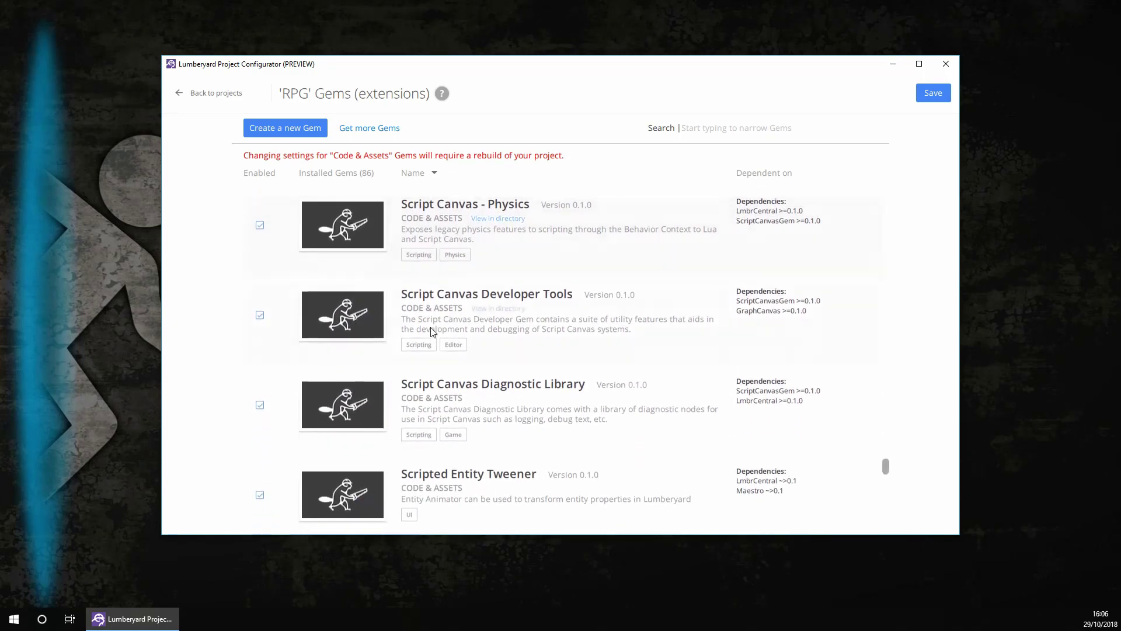
scroll(458, 339, down, 3)
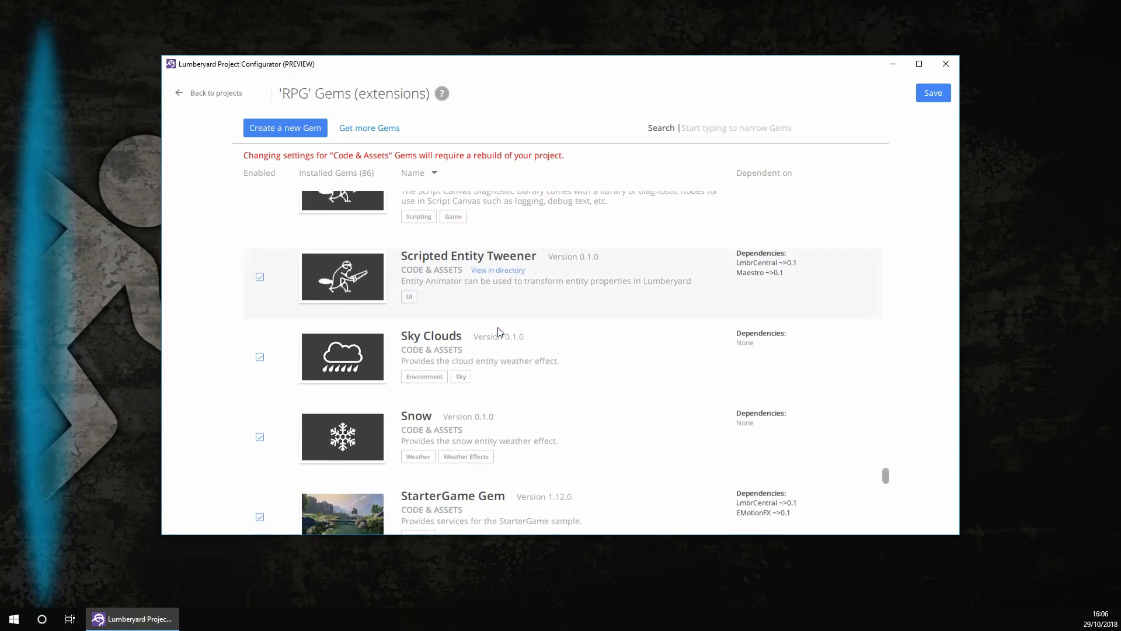
scroll(444, 292, down, 1)
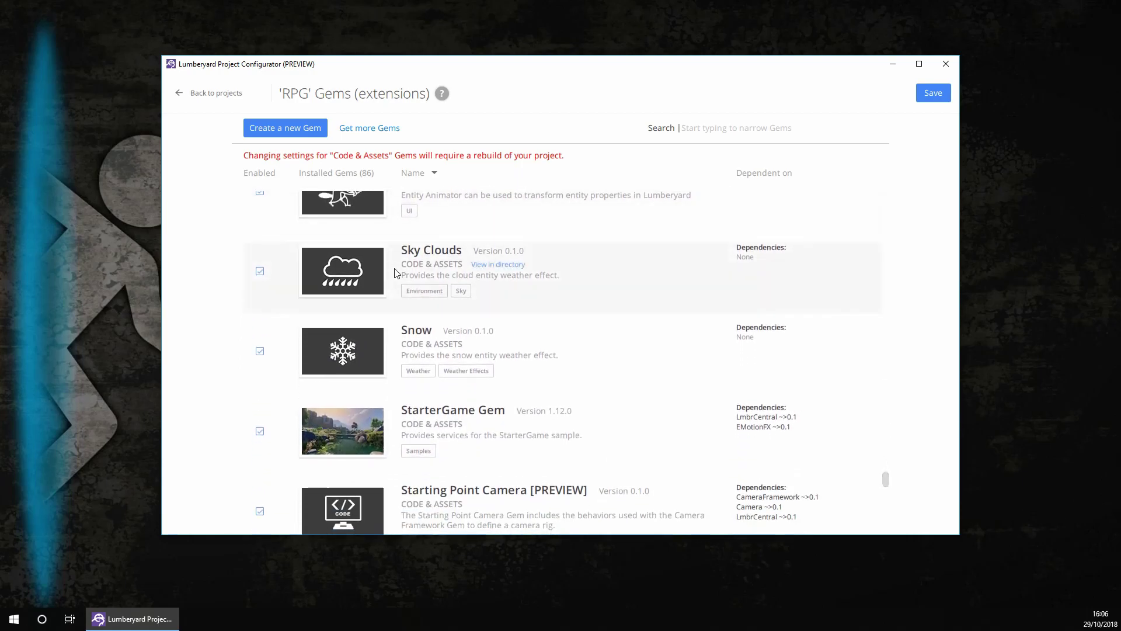
scroll(435, 341, down, 1)
scroll(442, 275, up, 1)
scroll(442, 275, up, 1)
Step: Review the remaining gems down to Video Playback and Water, then save the gem selection
scroll(447, 293, down, 3)
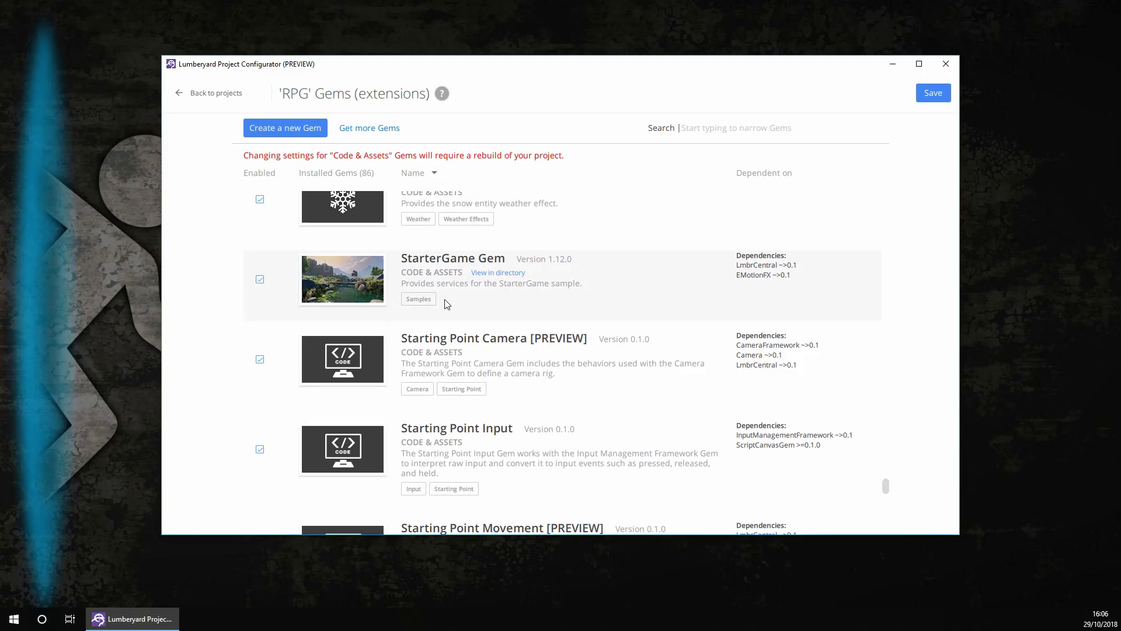
scroll(454, 265, down, 2)
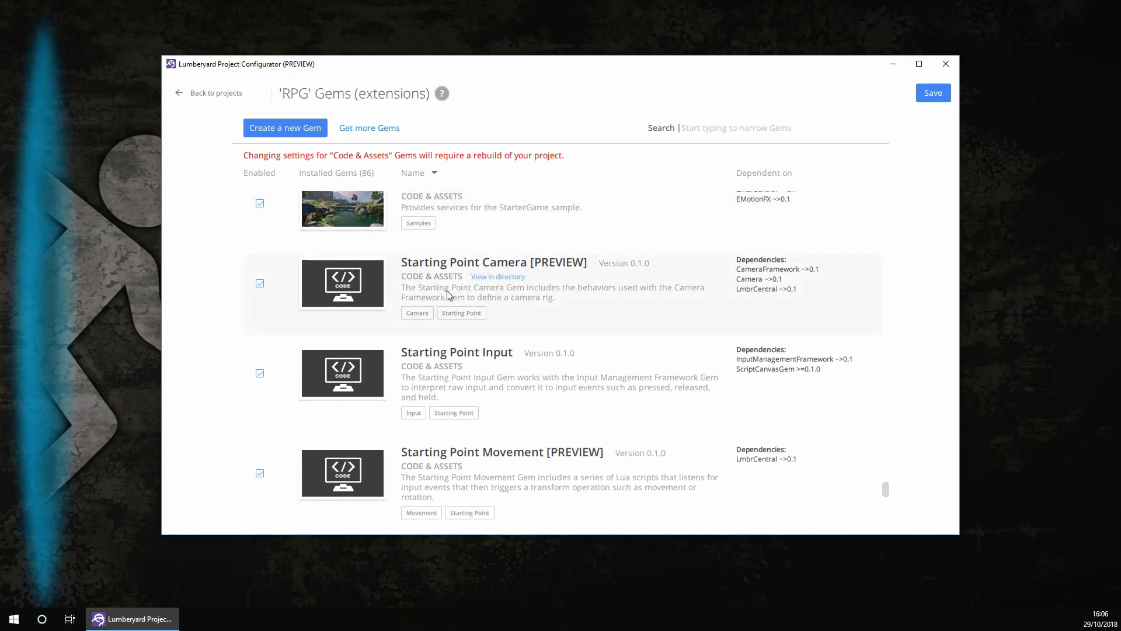
scroll(483, 306, down, 2)
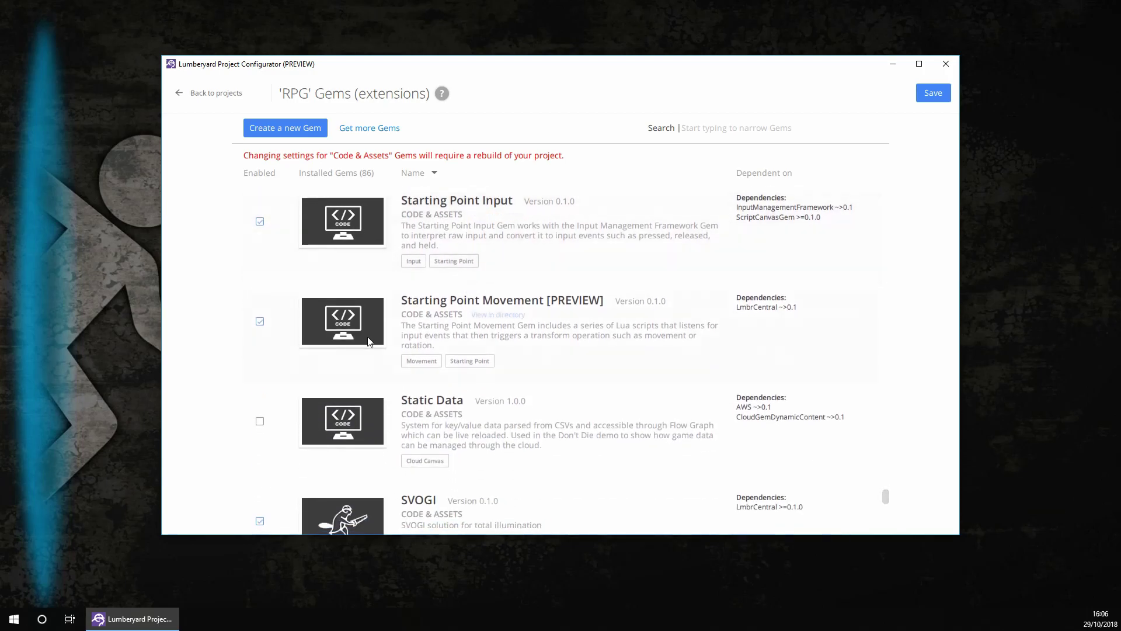
scroll(510, 327, down, 2)
scroll(422, 335, down, 2)
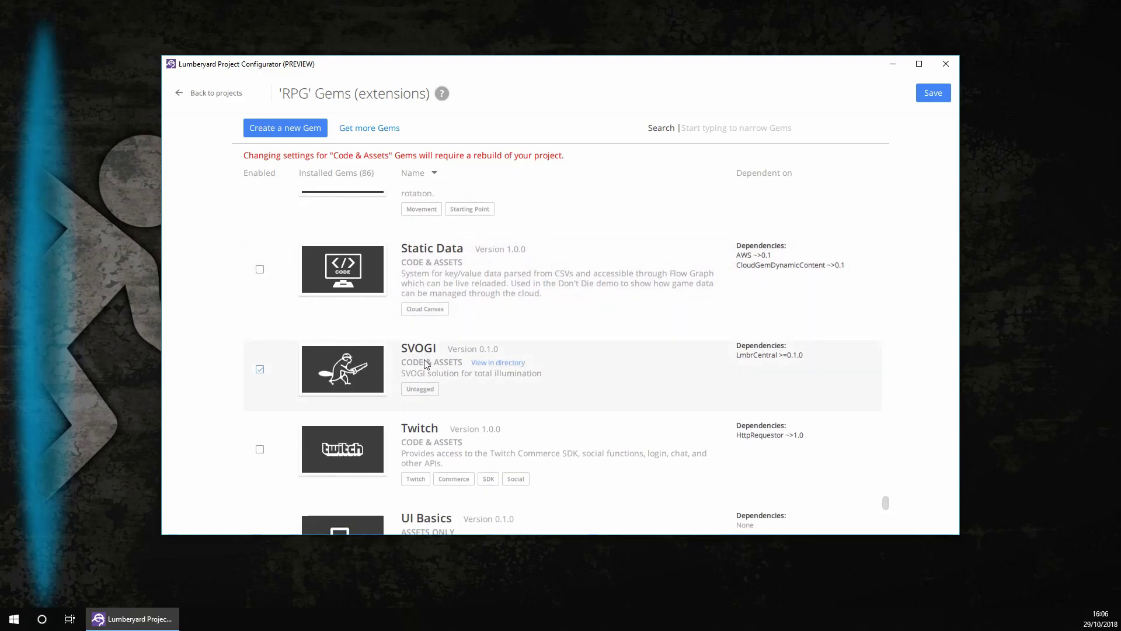
scroll(430, 364, down, 2)
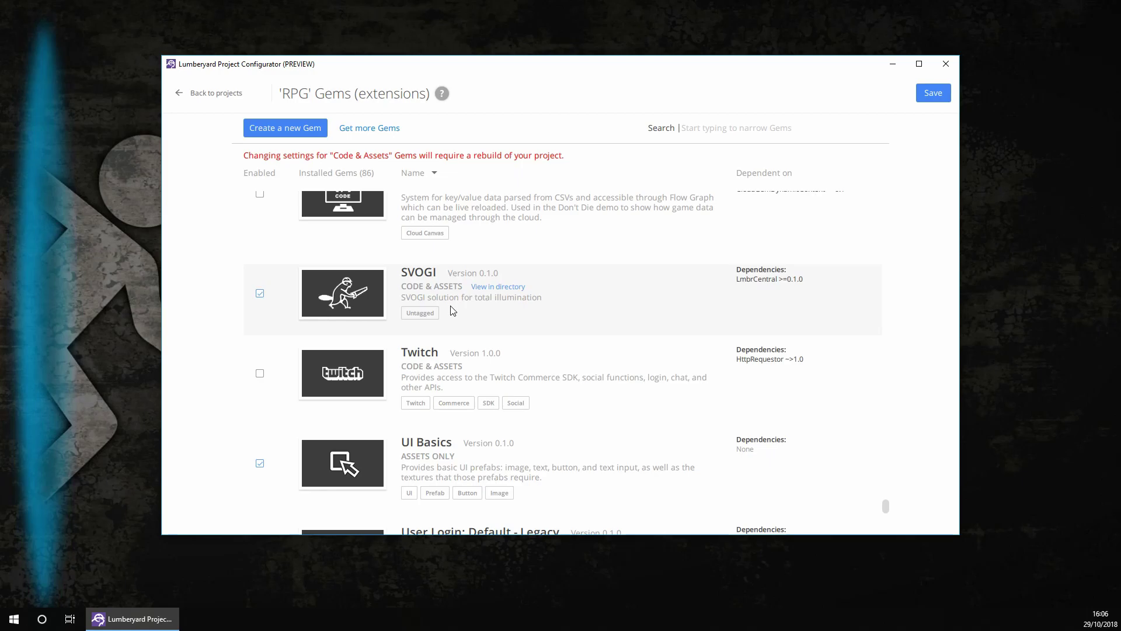
scroll(453, 310, down, 2)
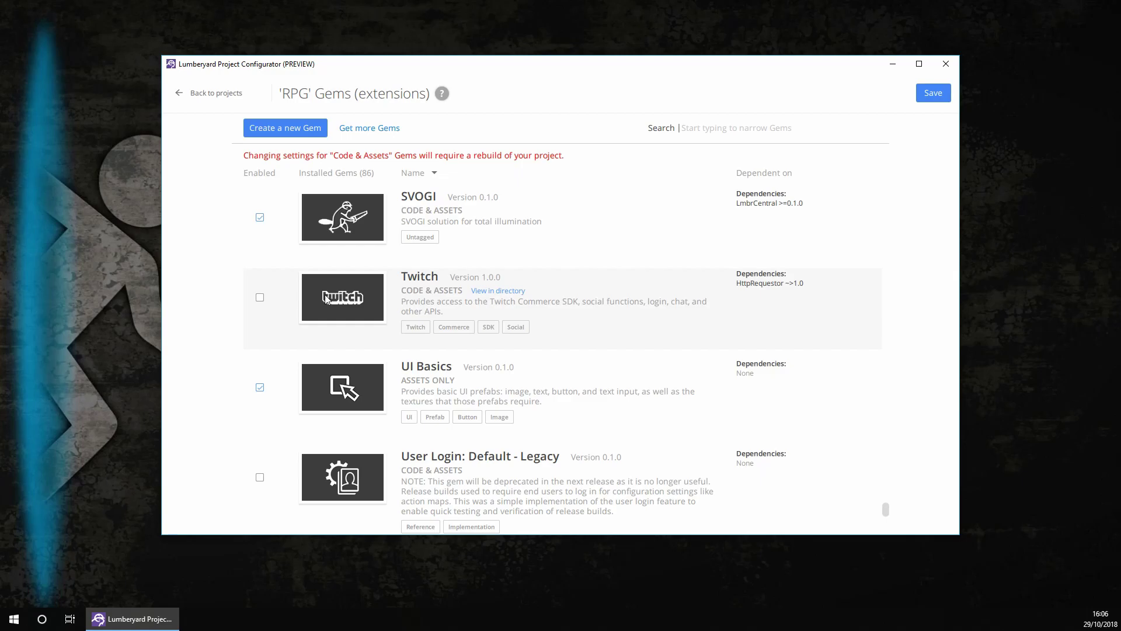
scroll(369, 319, down, 1)
scroll(369, 318, down, 2)
scroll(409, 275, down, 1)
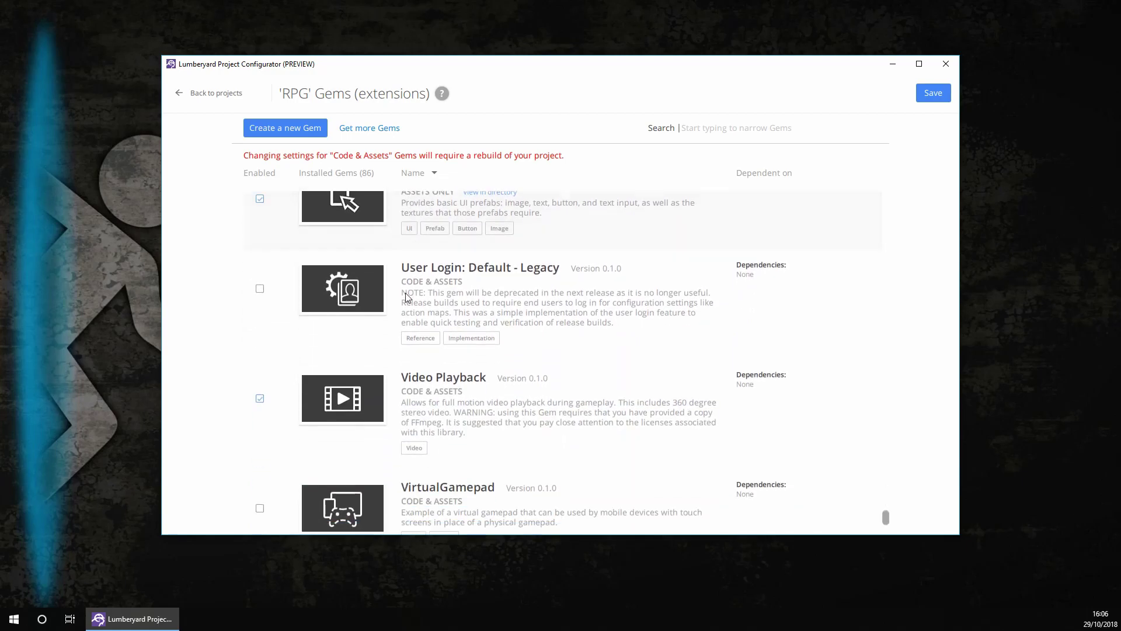
scroll(393, 379, down, 1)
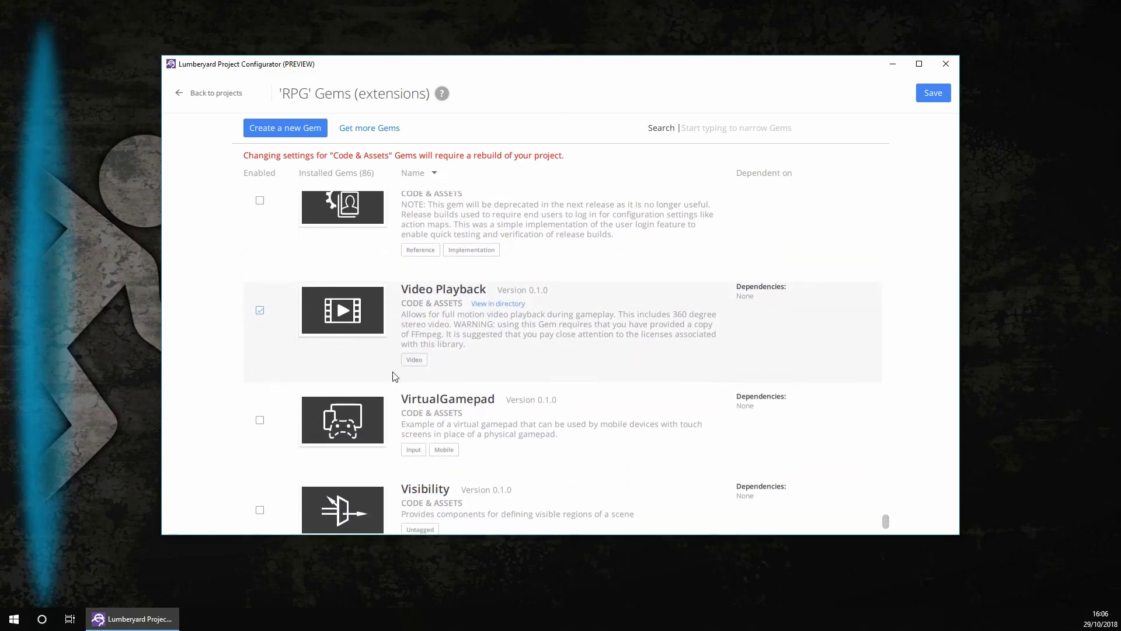
scroll(432, 344, down, 1)
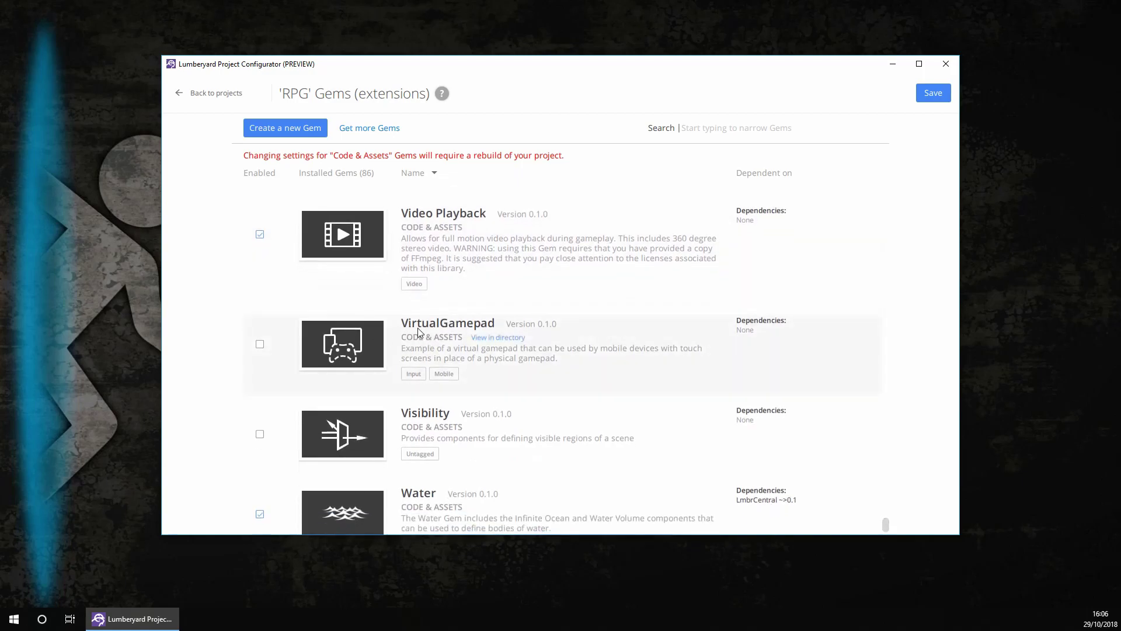
scroll(374, 374, down, 1)
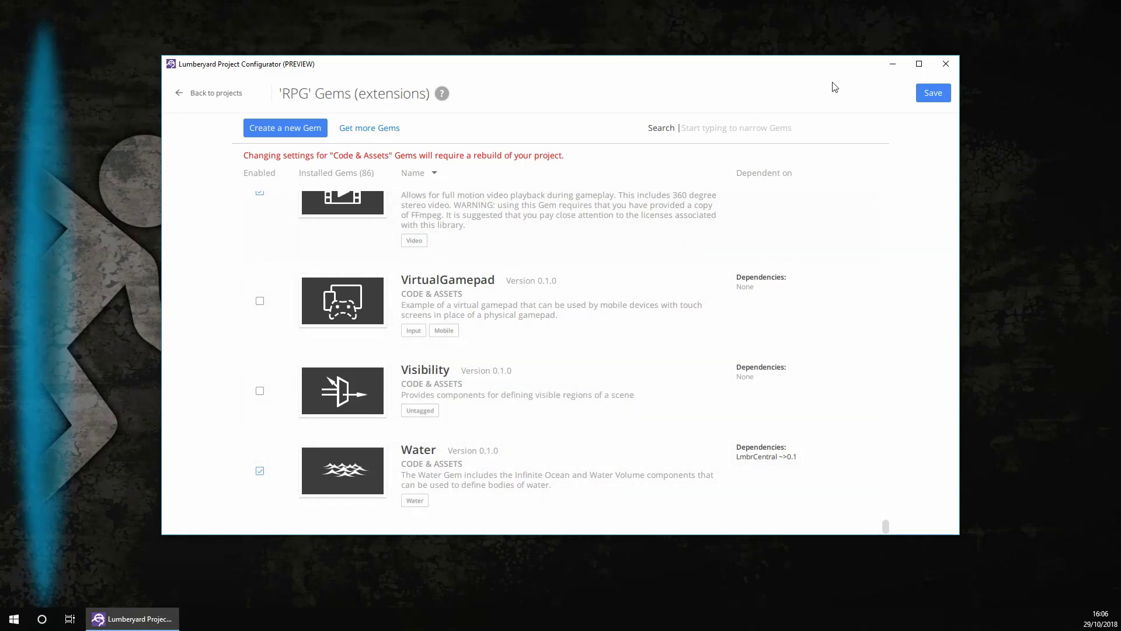
click(932, 93)
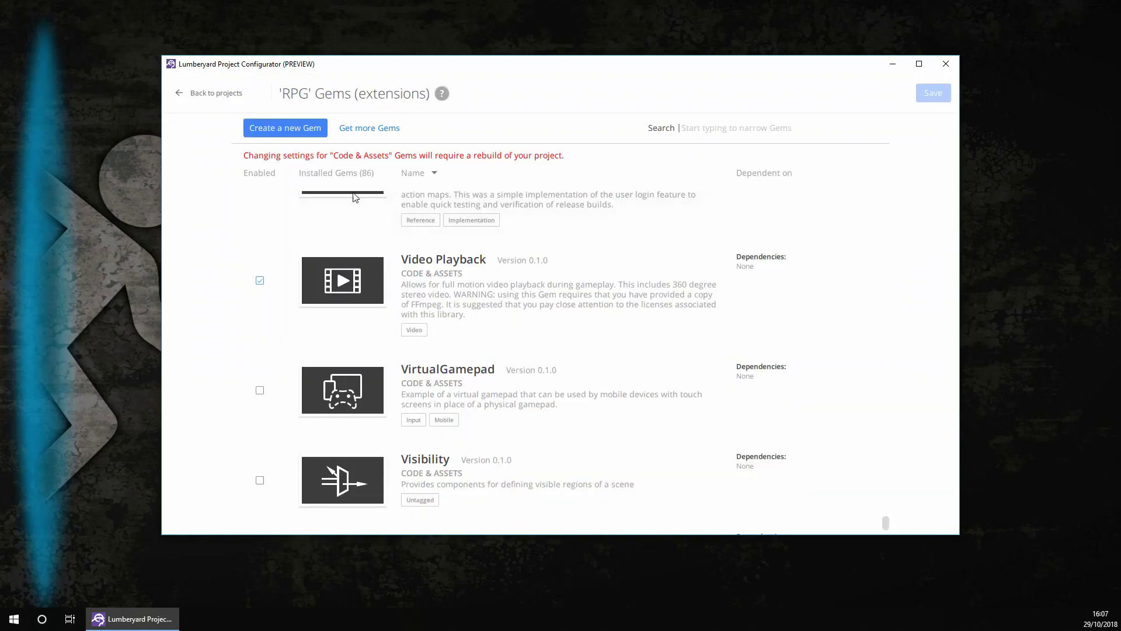
Step: Start a new Code & Assets gem named 'Test' with summary 'This is a youtube series'
click(298, 133)
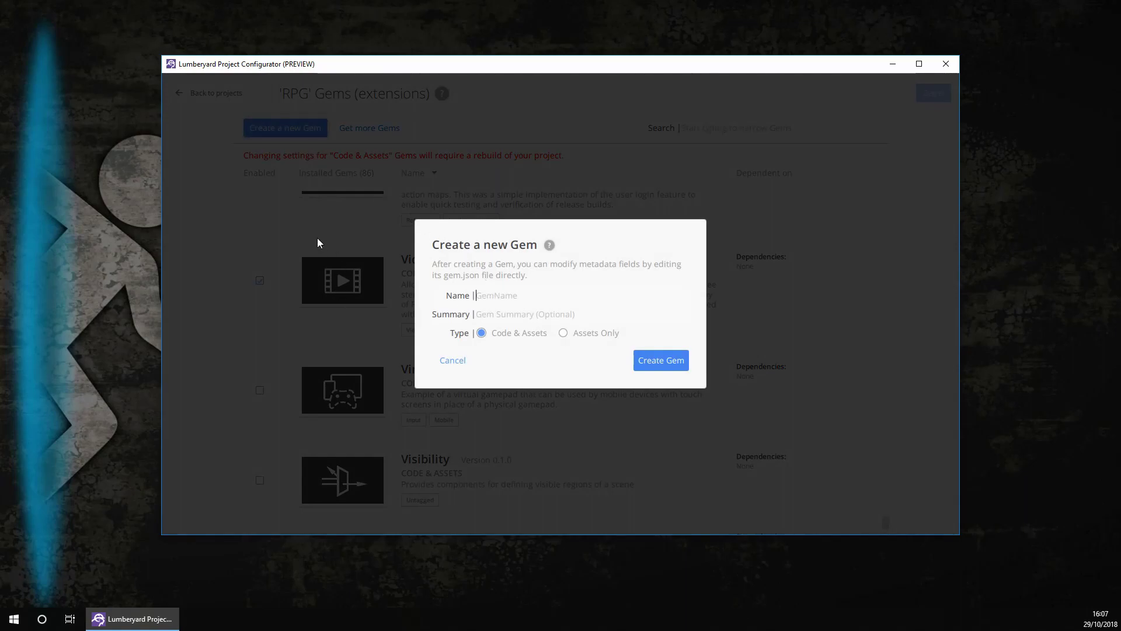
scroll(320, 250, up, 5)
scroll(329, 264, up, 5)
scroll(327, 290, up, 6)
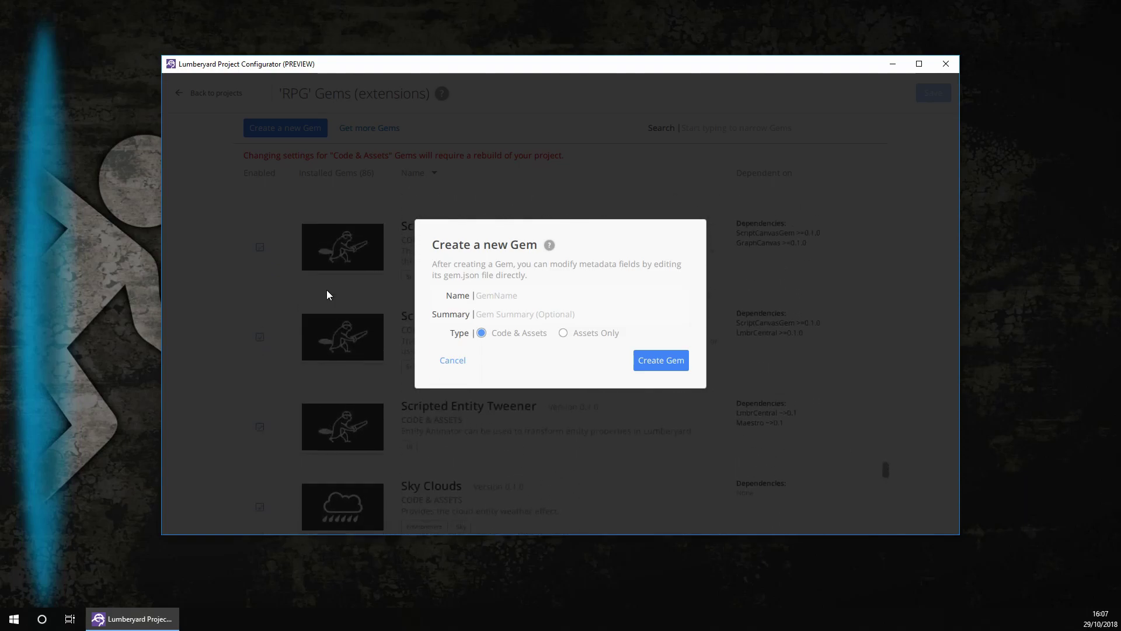
scroll(330, 294, up, 3)
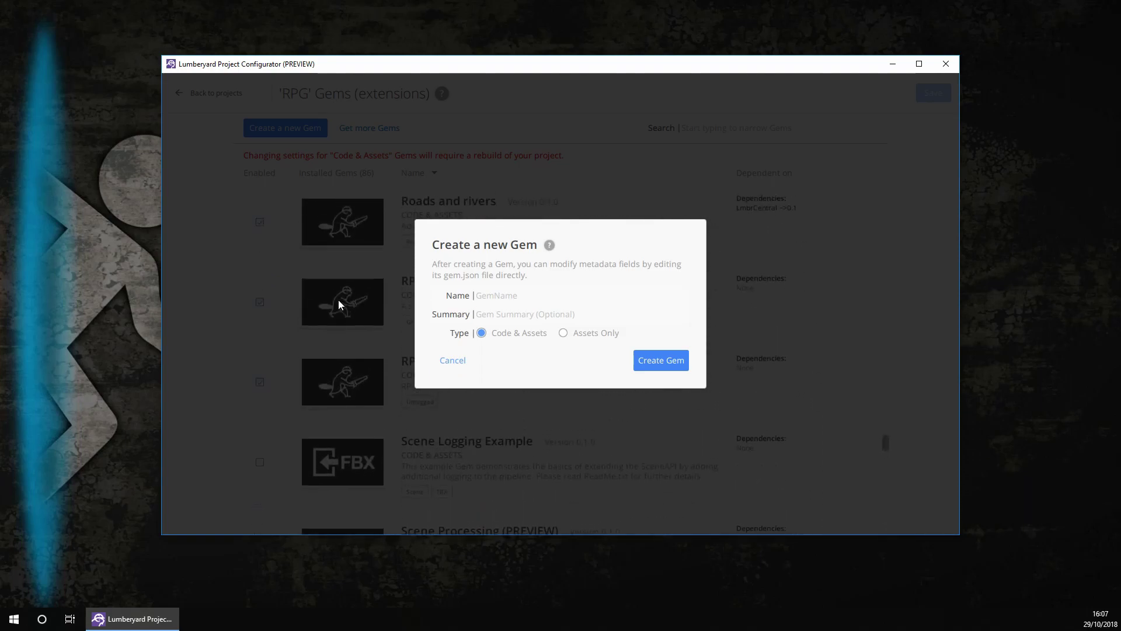
click(520, 298)
scroll(443, 480, down, 1)
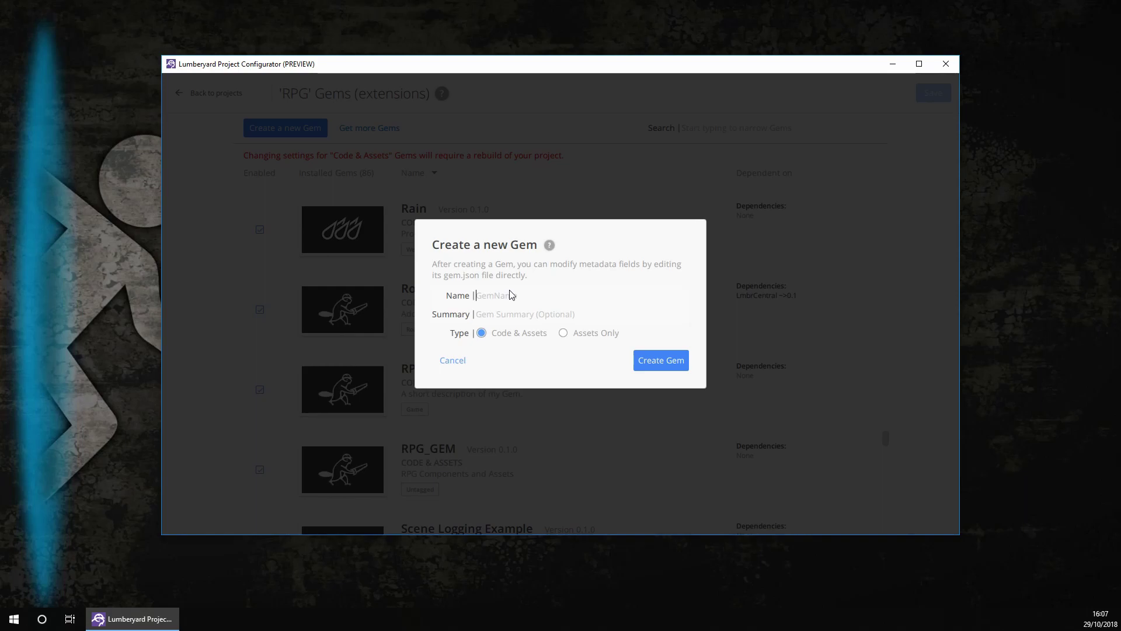
text(Tes)
text(Thj)
text(is a )
text(youtube ser)
text(ies)
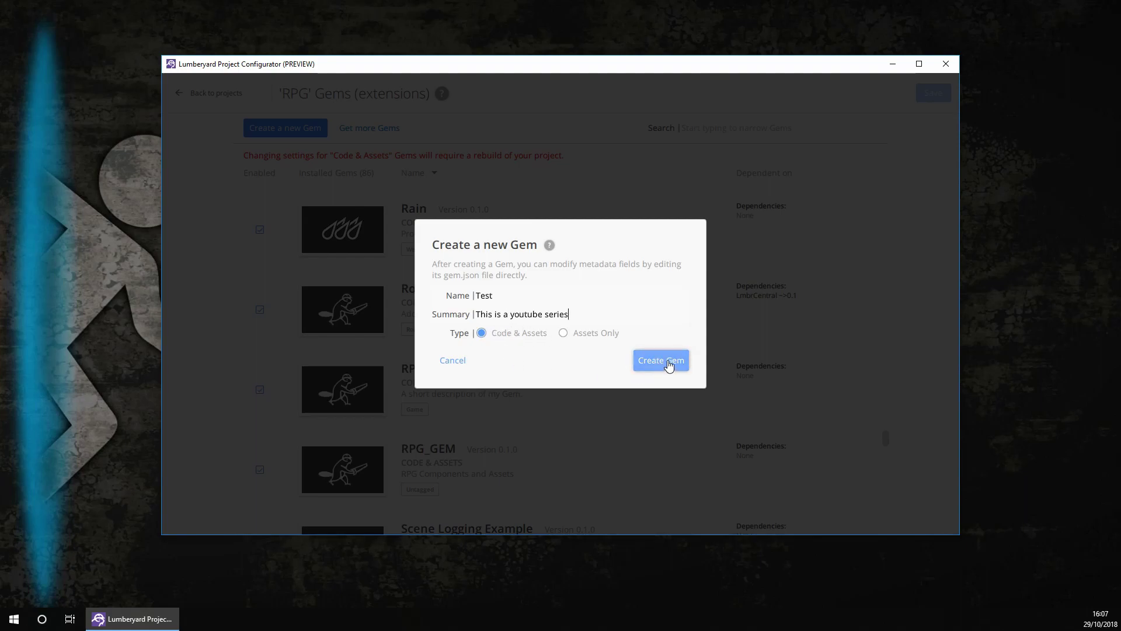
Step: Cancel the unfinished Test gem and go back to the Select a project screen
click(456, 362)
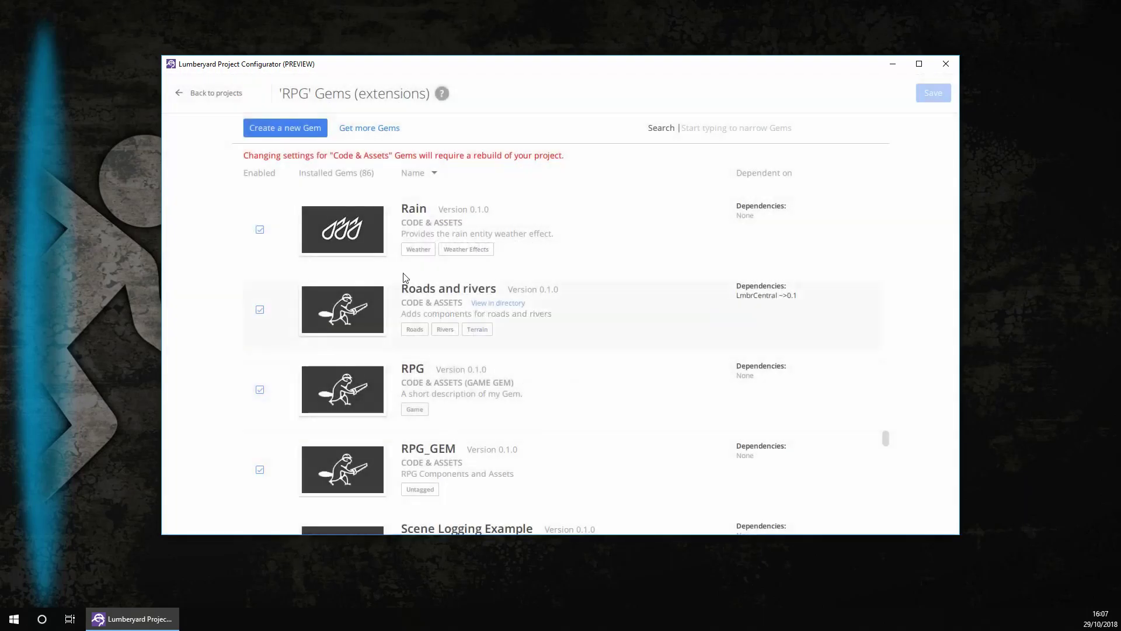
scroll(406, 276, up, 15)
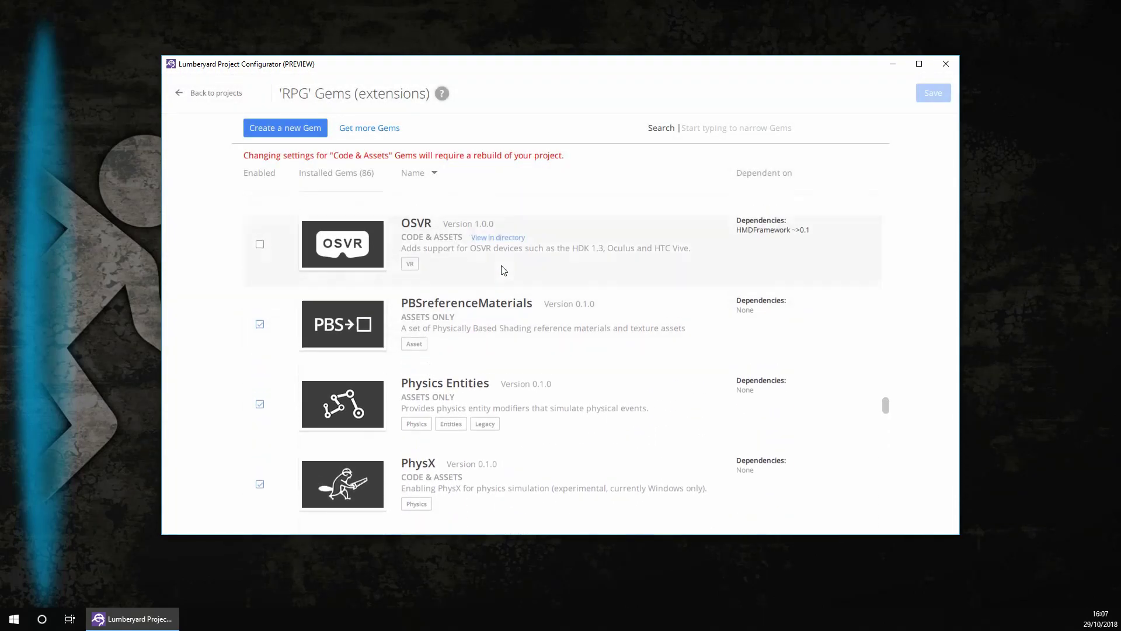
scroll(504, 269, up, 3)
scroll(508, 289, down, 8)
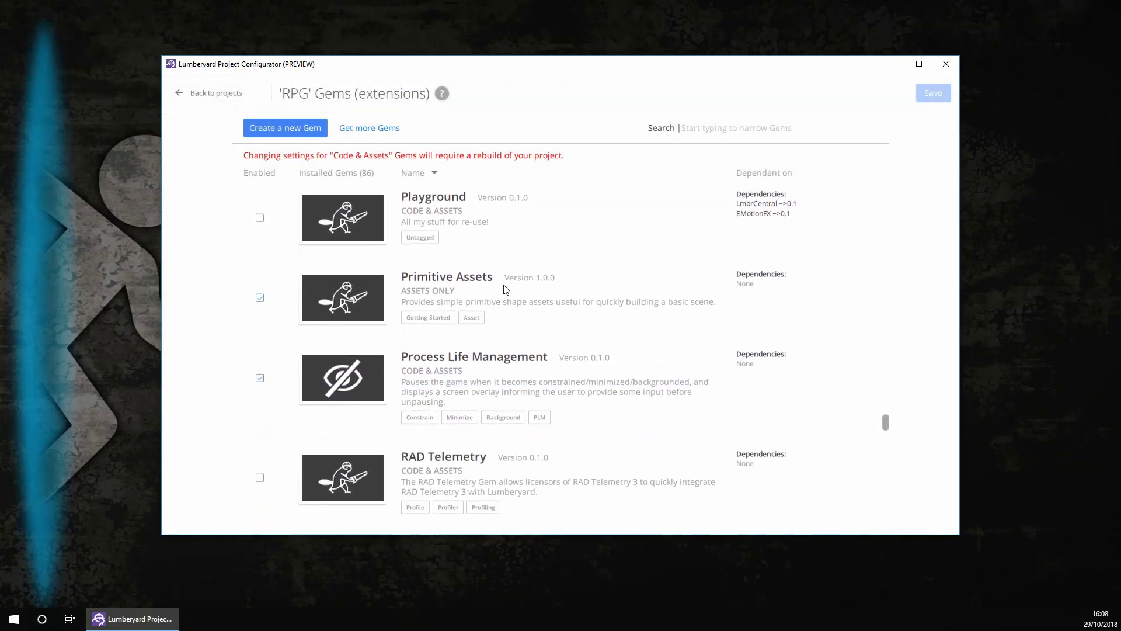
scroll(506, 289, down, 8)
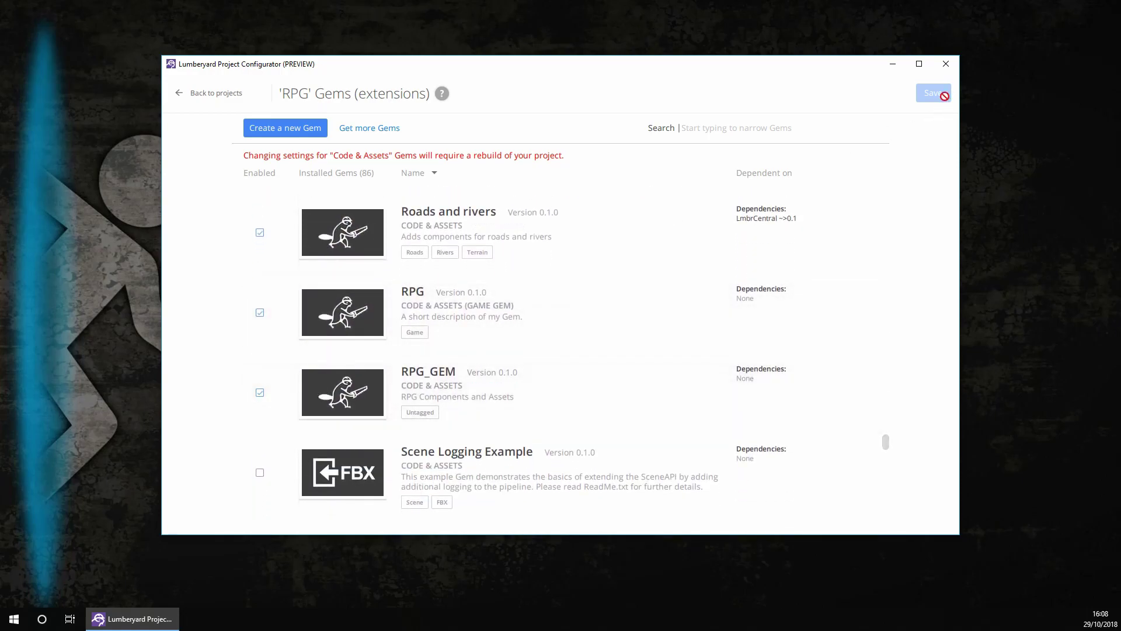
click(176, 95)
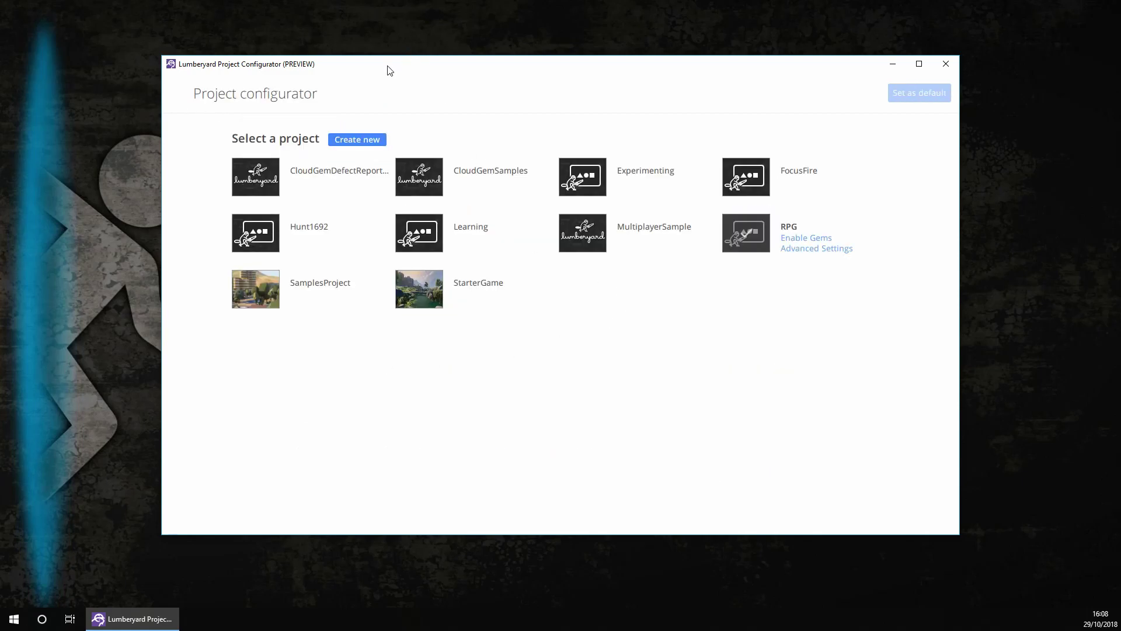
Step: Move the Project Configurator window slightly to the left
drag(388, 69, 330, 54)
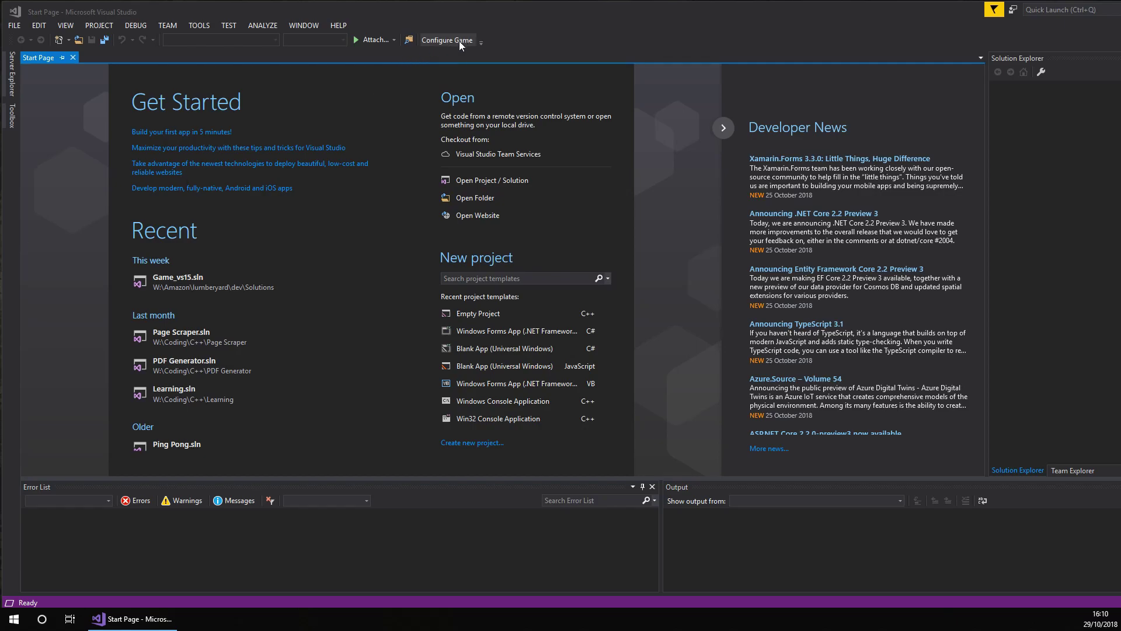
Step: Run Configure Game and enlarge the console to follow the waf configure output
click(452, 40)
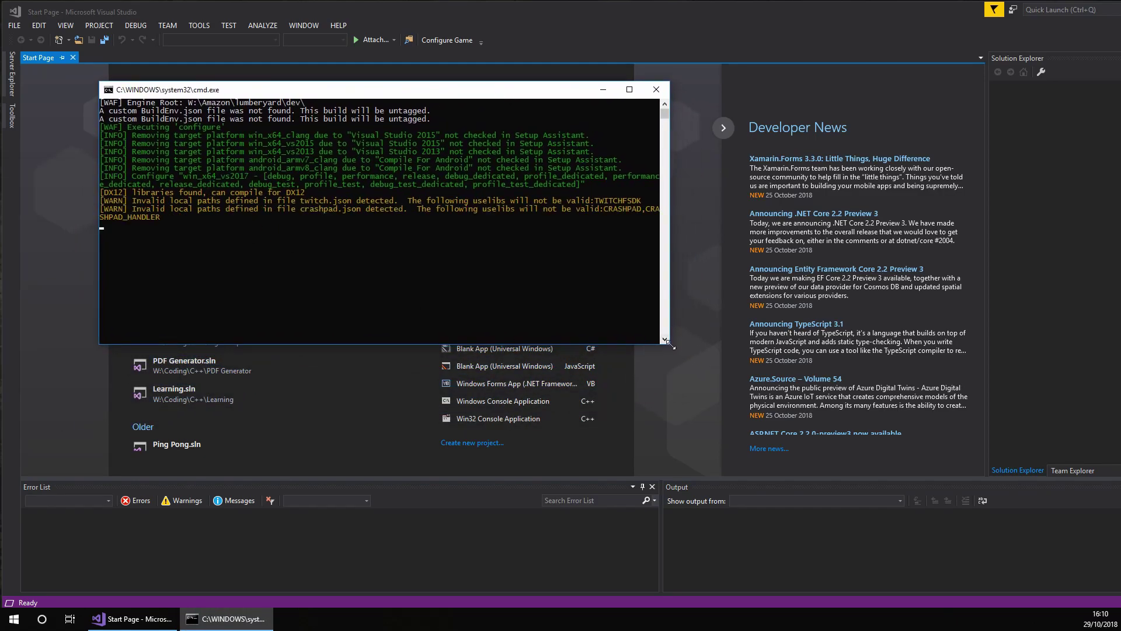
drag(668, 341, 958, 505)
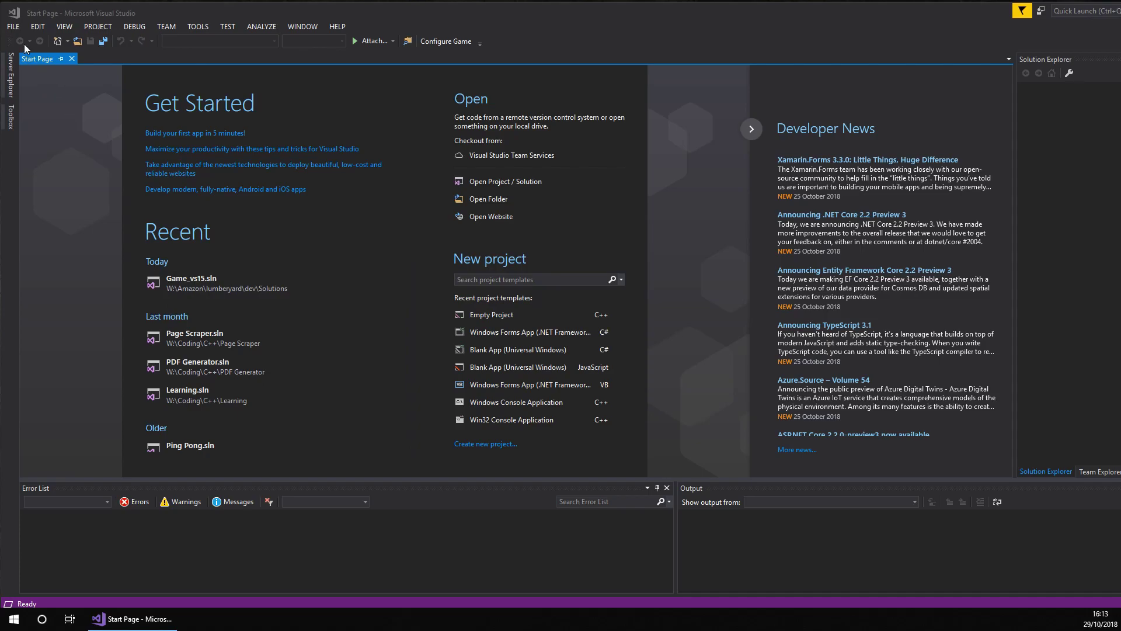
Step: Open Game_vs15.sln from the lumberyard\dev\Solutions folder in Visual Studio
click(16, 27)
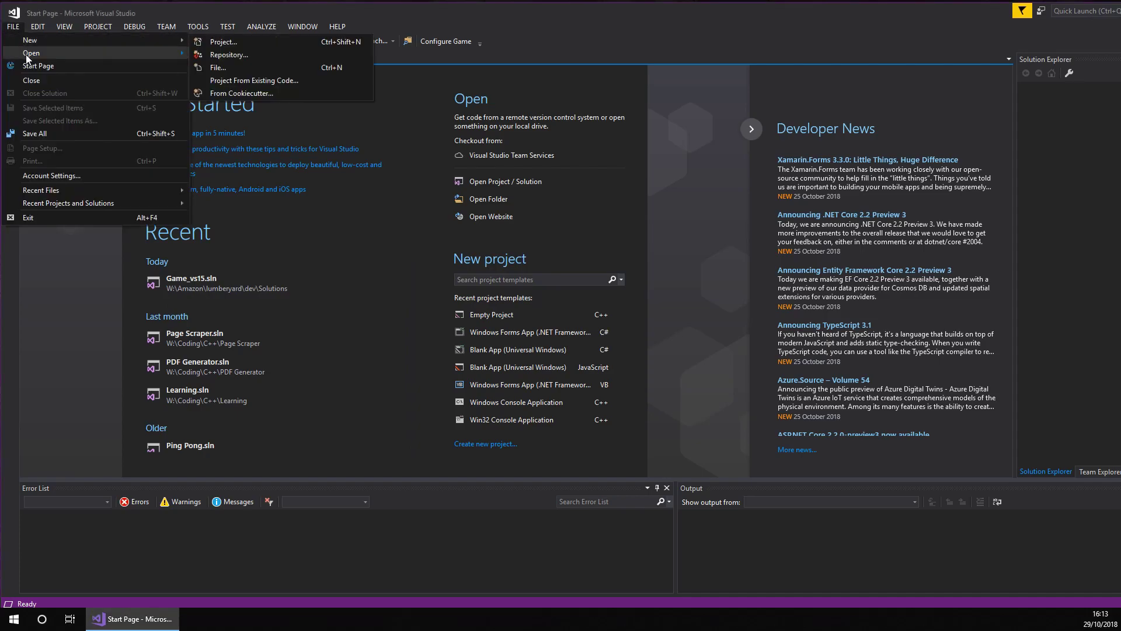
mouse_move(26, 55)
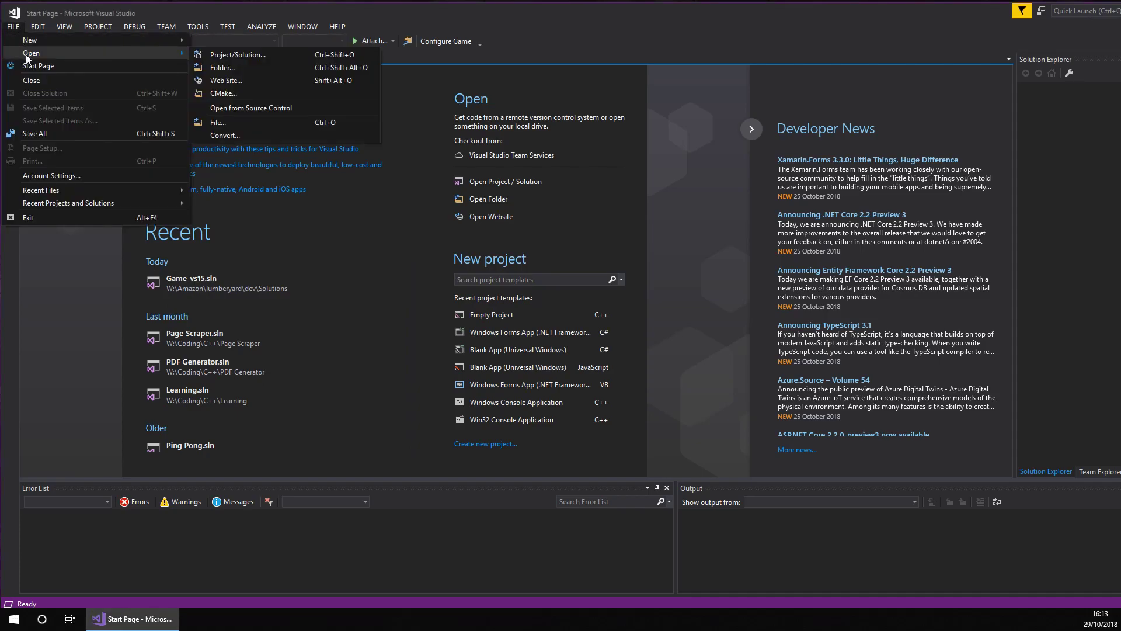
click(230, 123)
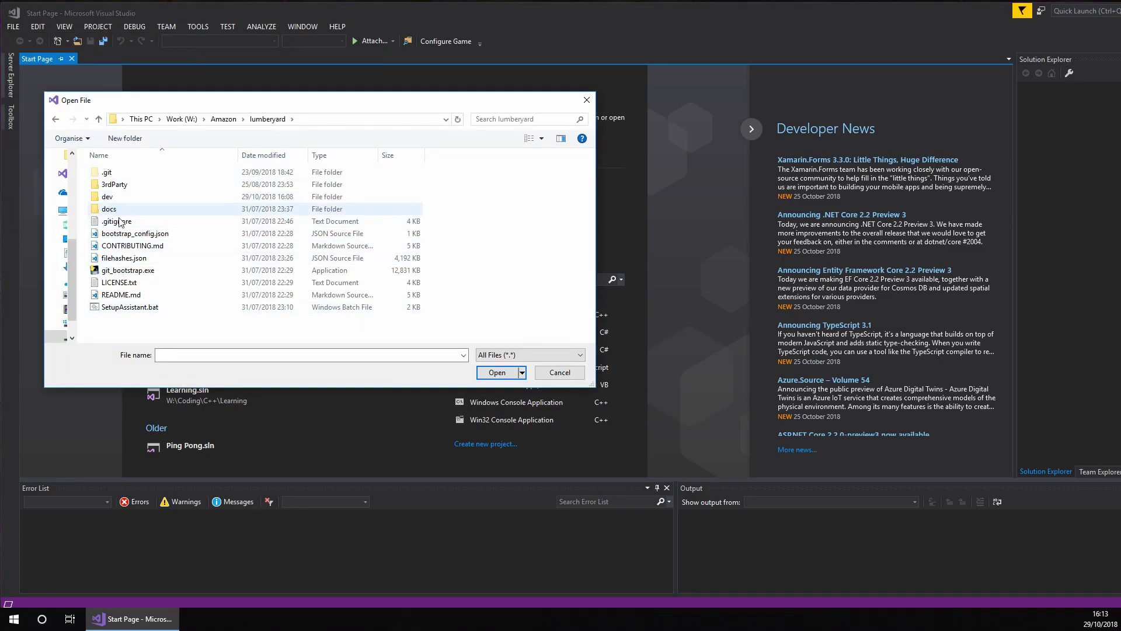
double_click(108, 197)
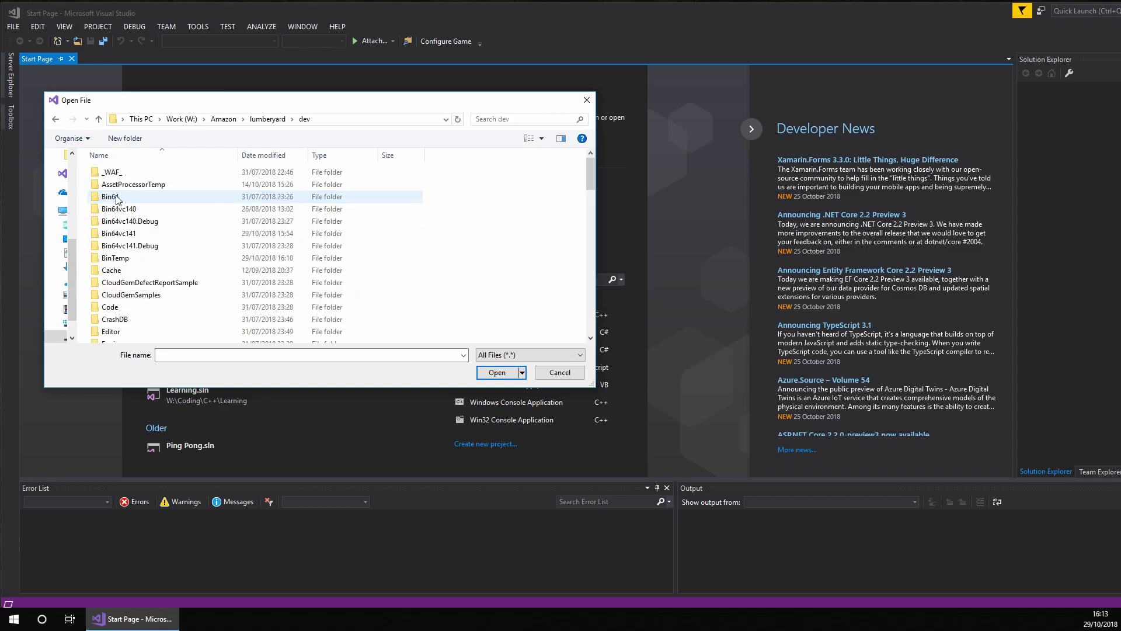
scroll(146, 240, down, 5)
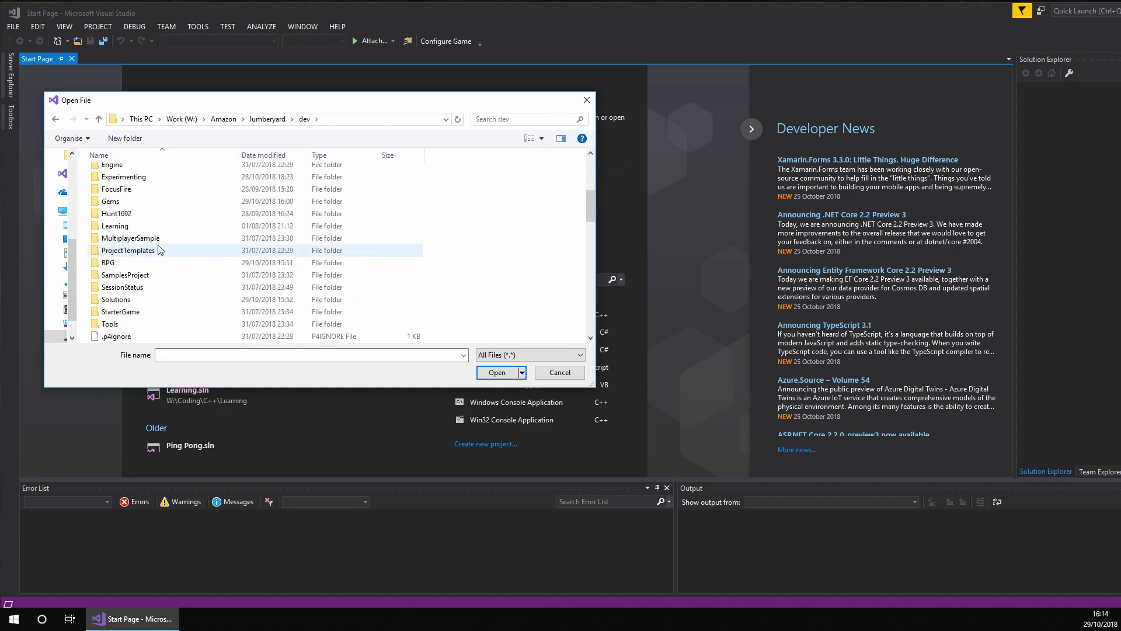
double_click(140, 262)
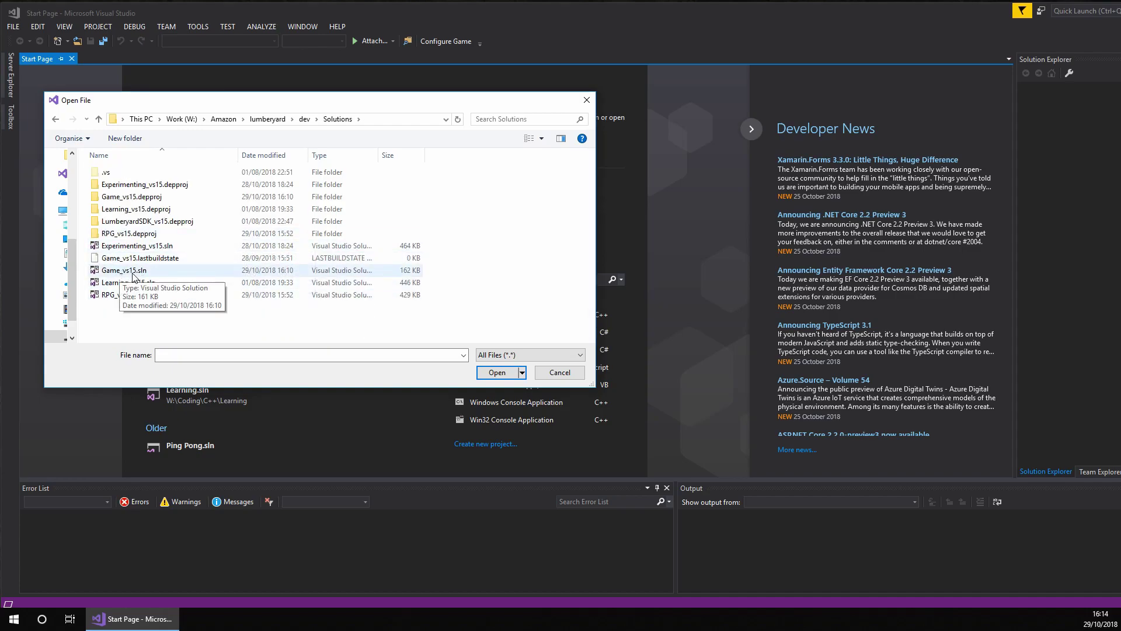
click(132, 274)
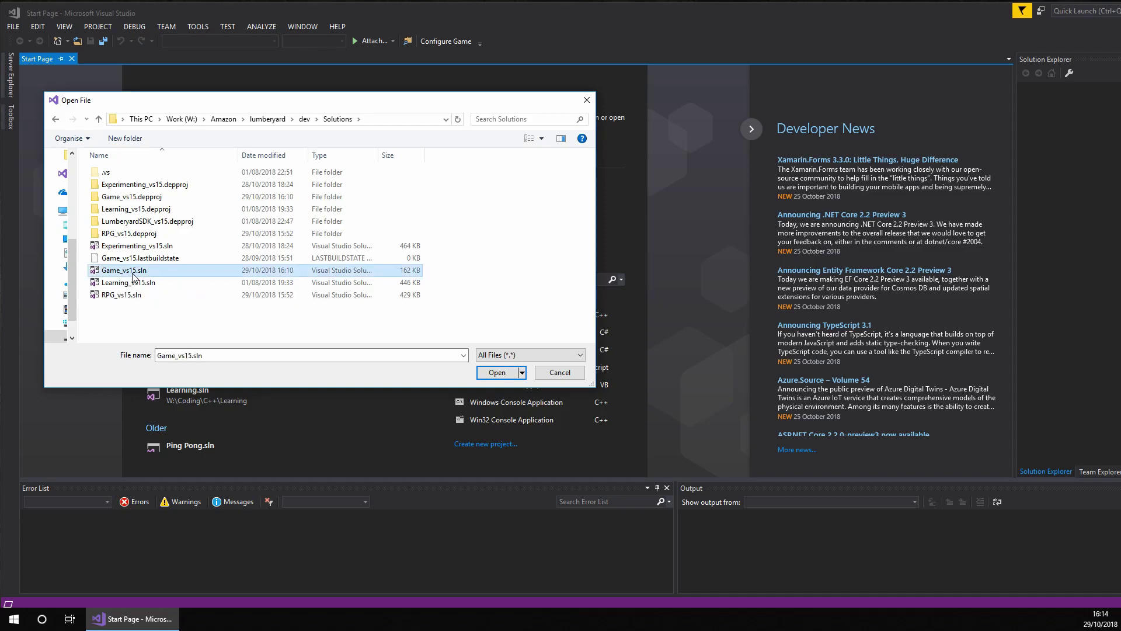
click(496, 373)
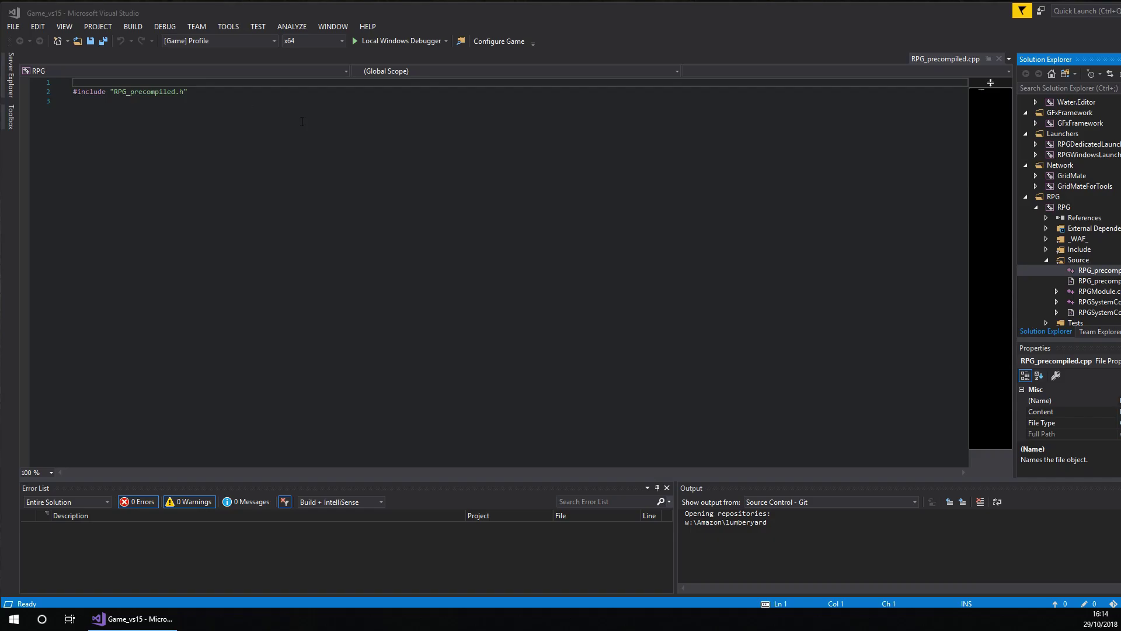
Step: Choose the [Game] Profile x64 solution configuration for Game_vs15
click(273, 41)
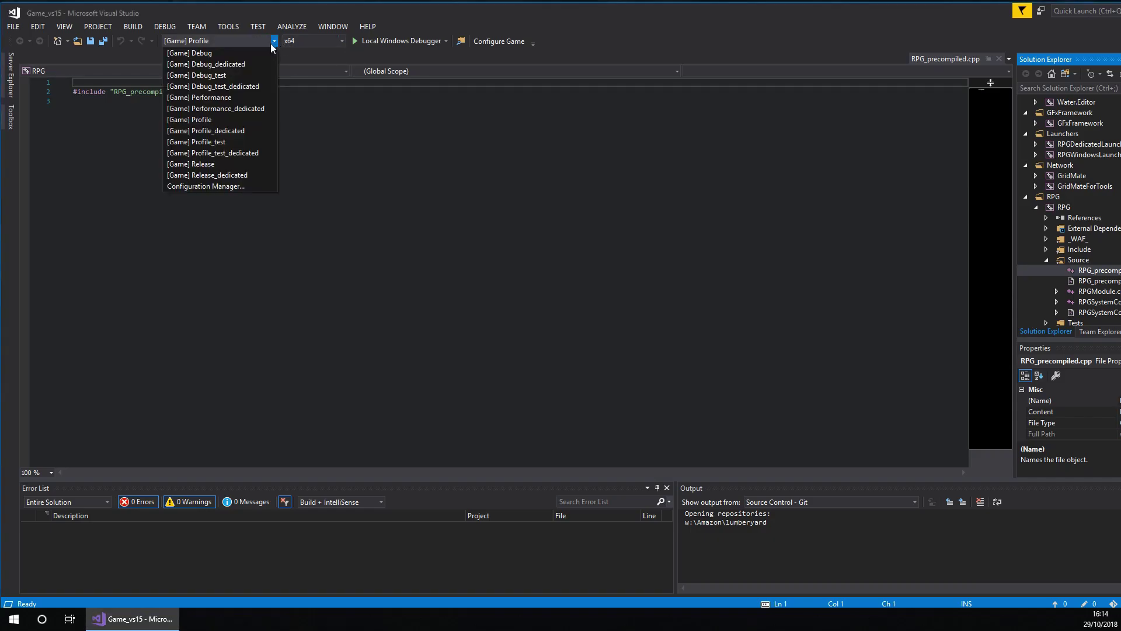
click(210, 121)
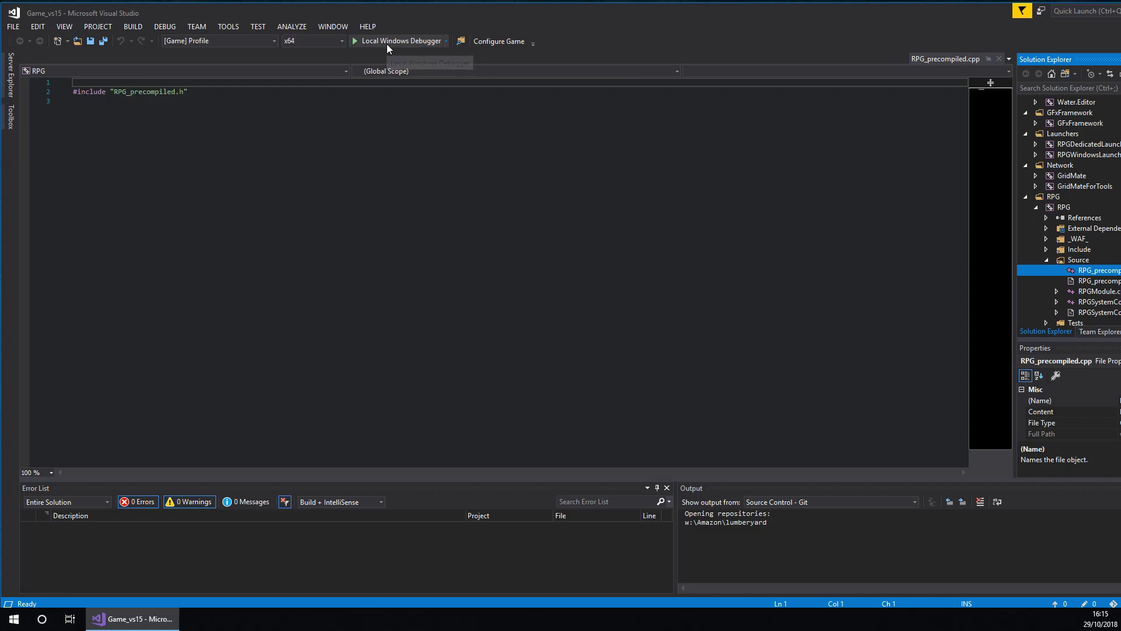
Step: Start building the Game_vs15 solution under [Game] Profile x64
click(373, 47)
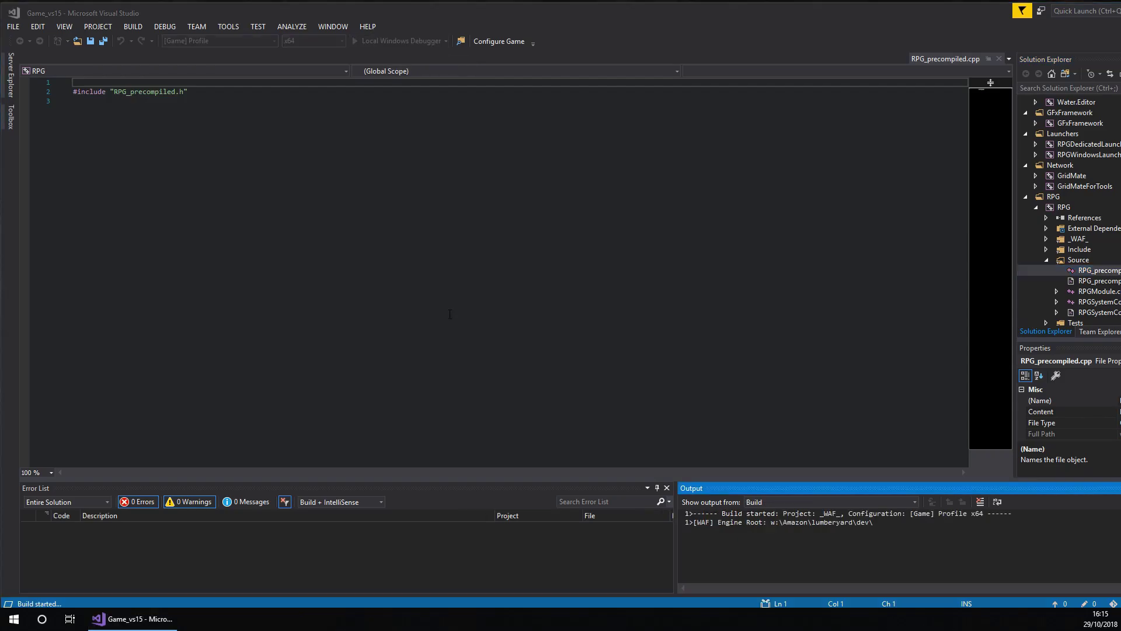